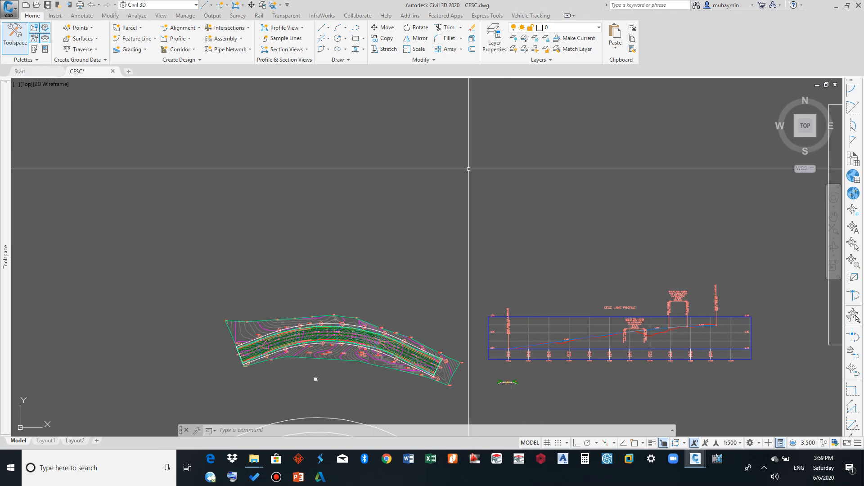
# - Open the application menu and review its Save As options before closing it
pyautogui.click(11, 8)
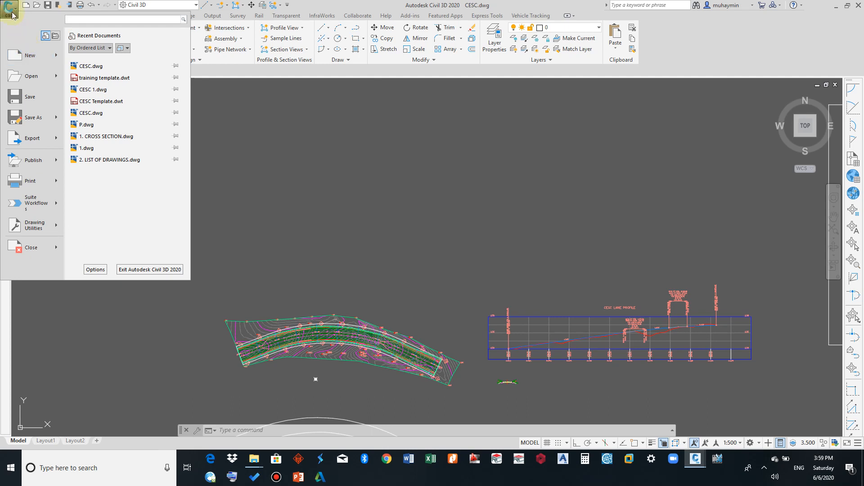
pyautogui.moveTo(29, 59)
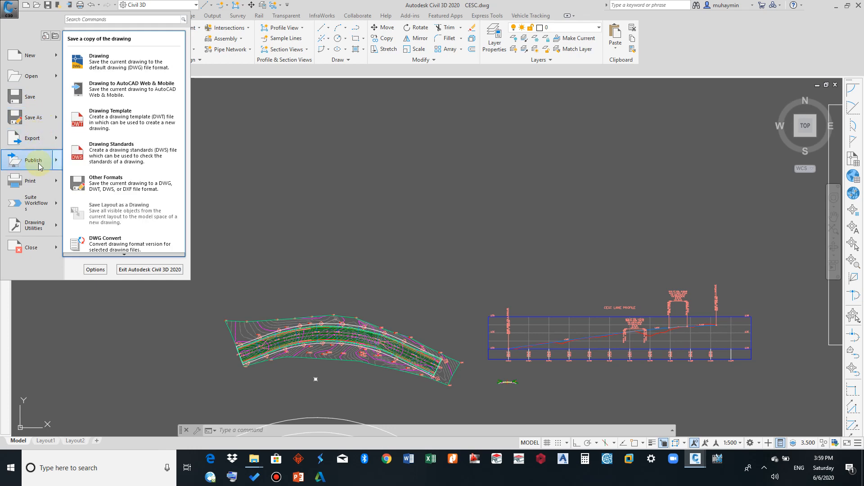
pyautogui.moveTo(40, 234)
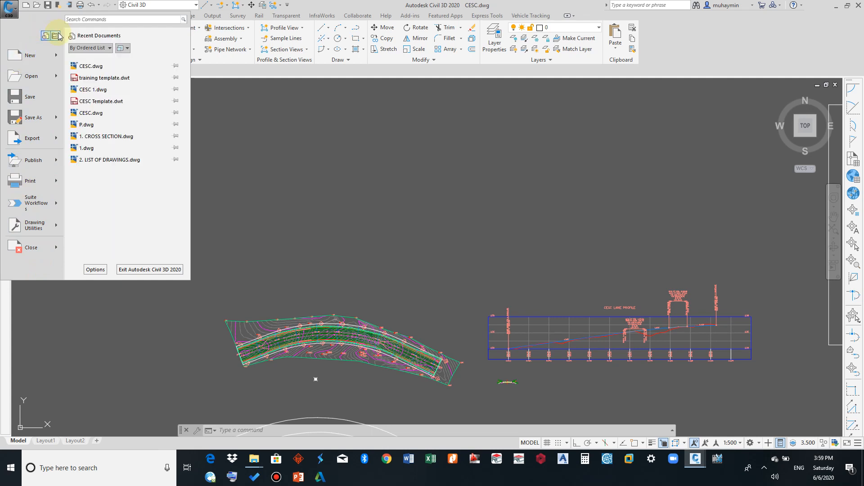
pyautogui.click(15, 12)
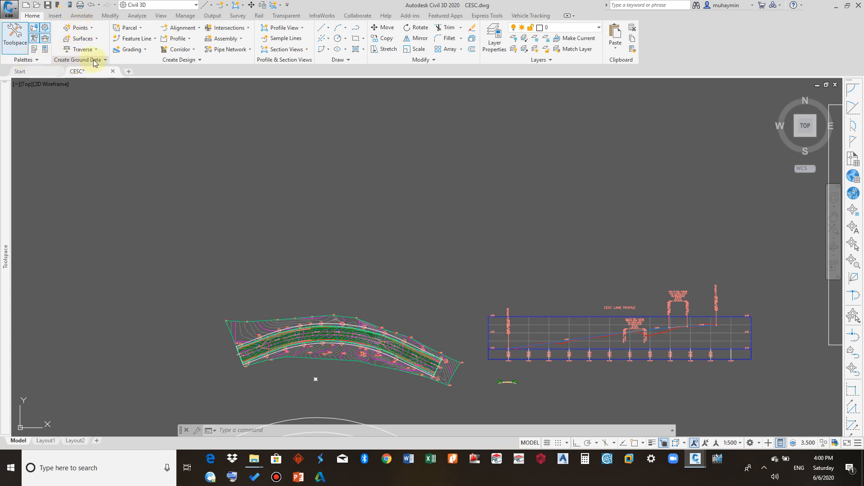
# - Open the Toolspace and view its Prospector, Settings, Survey and Toolbox tabs
pyautogui.click(200, 62)
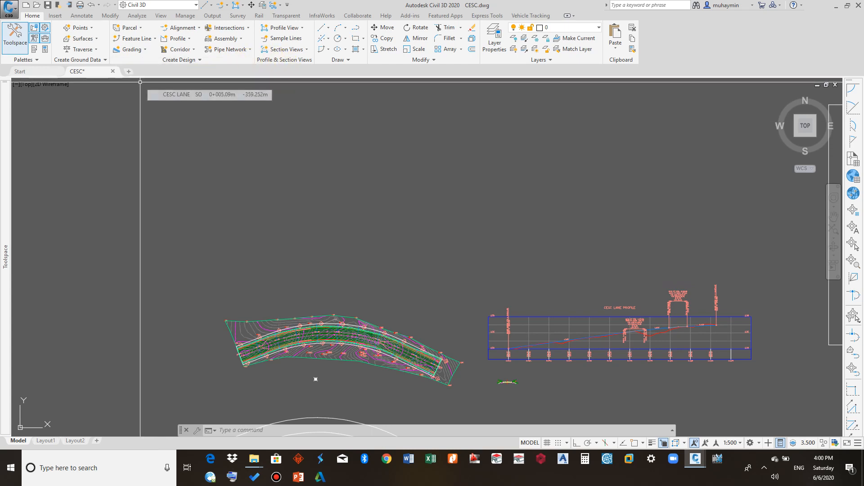
pyautogui.click(13, 37)
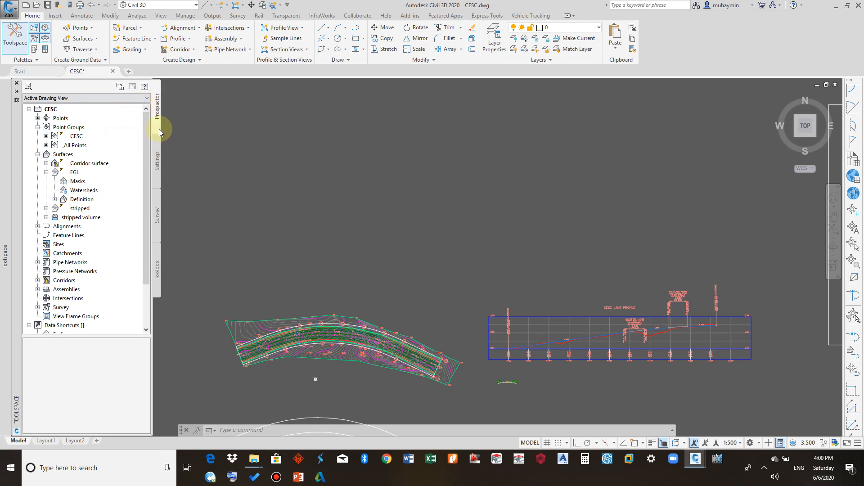
pyautogui.click(156, 150)
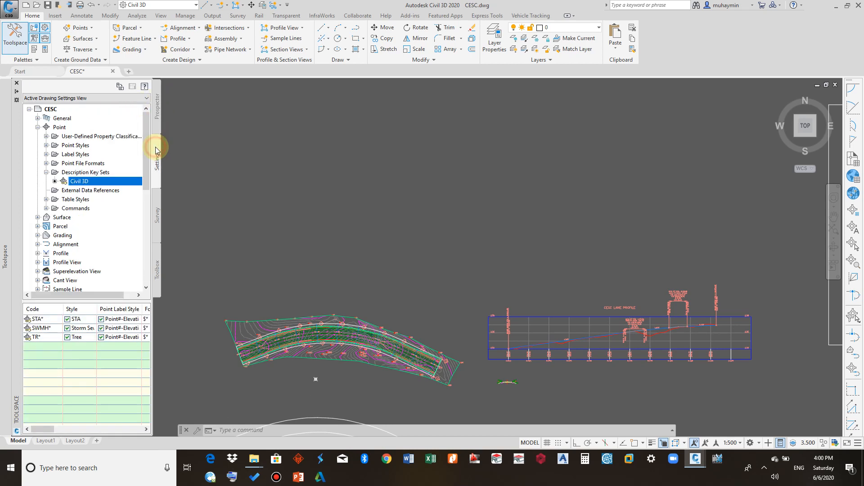
pyautogui.click(156, 212)
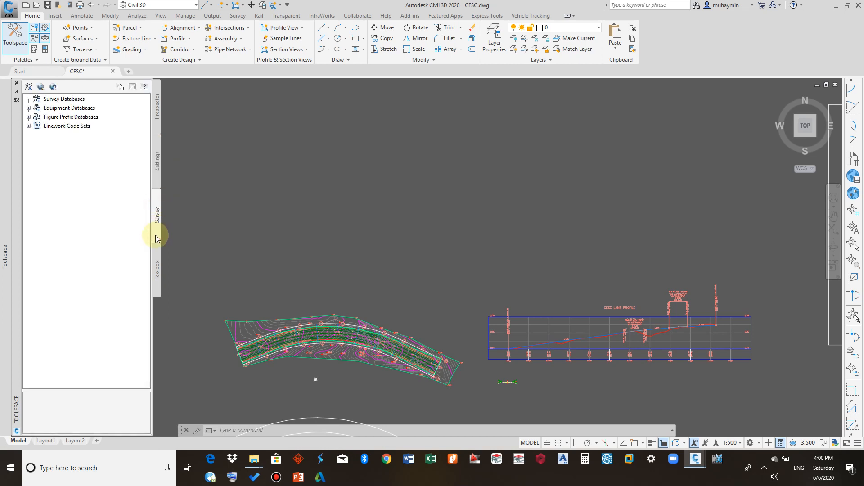
pyautogui.click(156, 261)
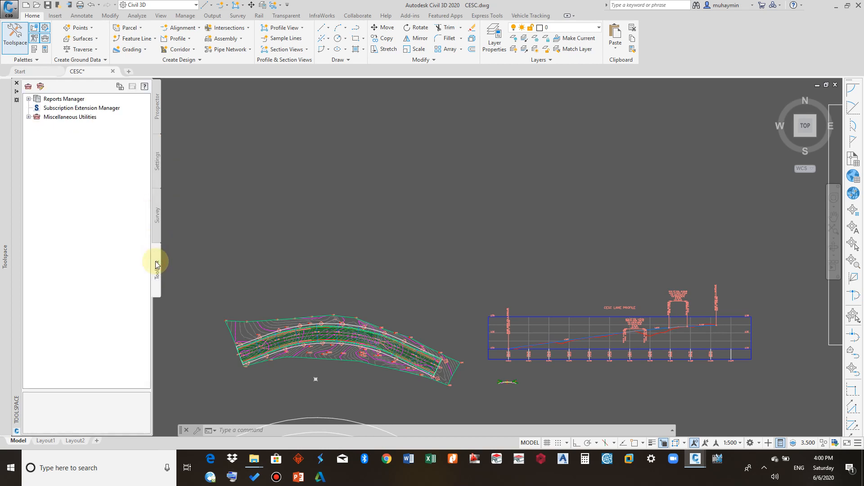
pyautogui.click(159, 117)
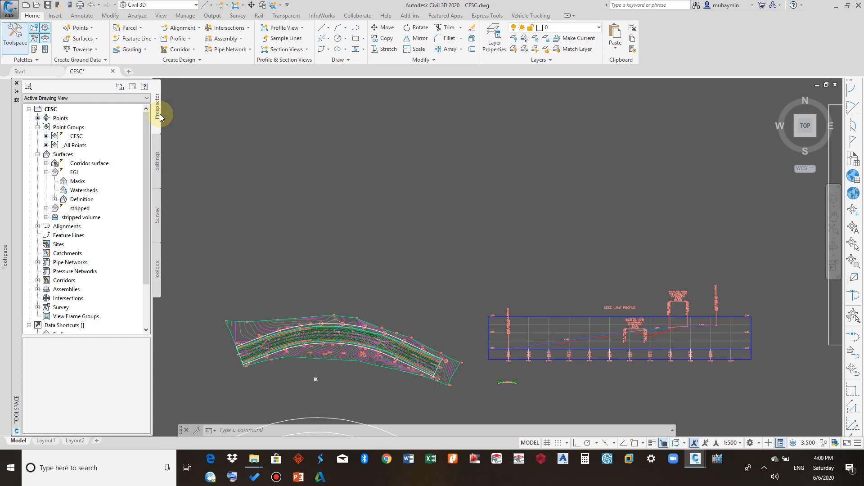
# - Switch through the Toolspace tabs again and close the Toolspace
pyautogui.click(156, 153)
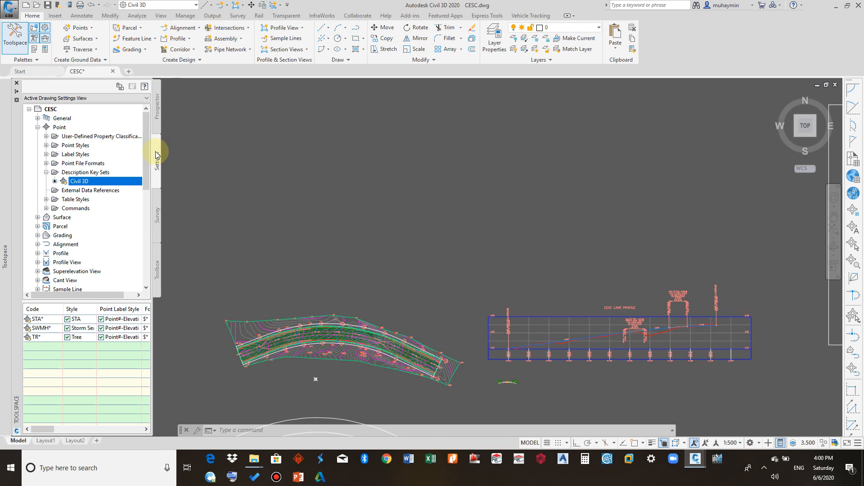
pyautogui.click(157, 114)
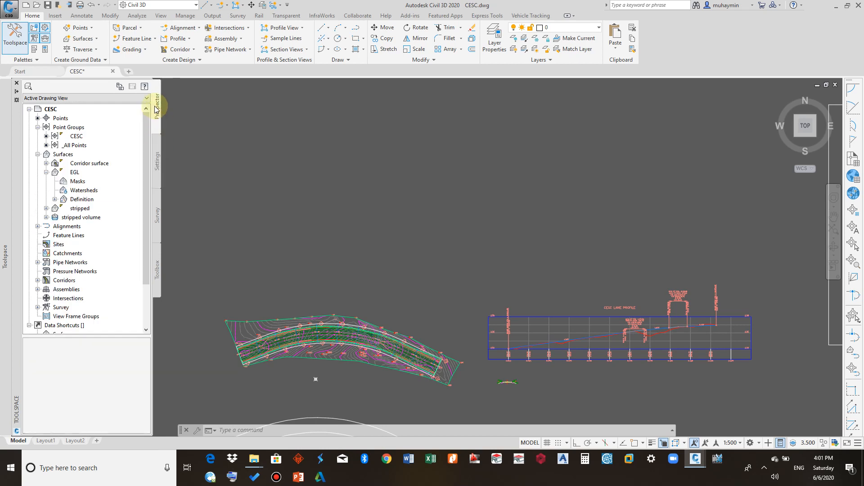
pyautogui.click(158, 213)
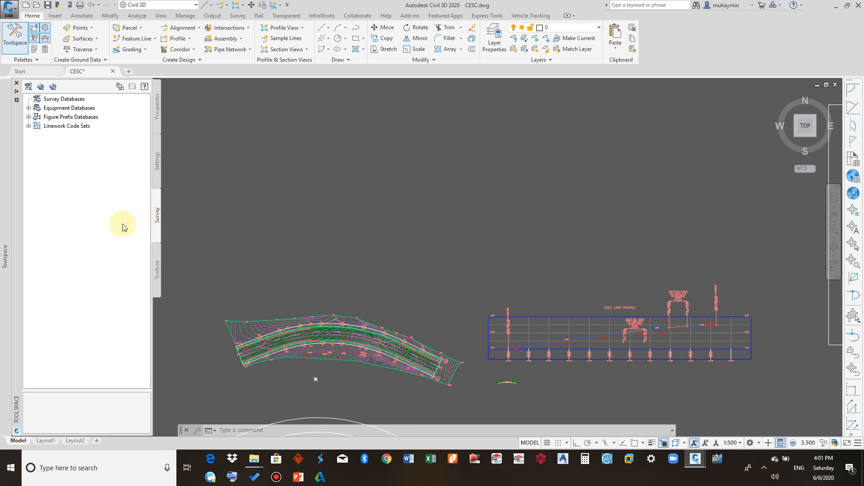
pyautogui.click(158, 274)
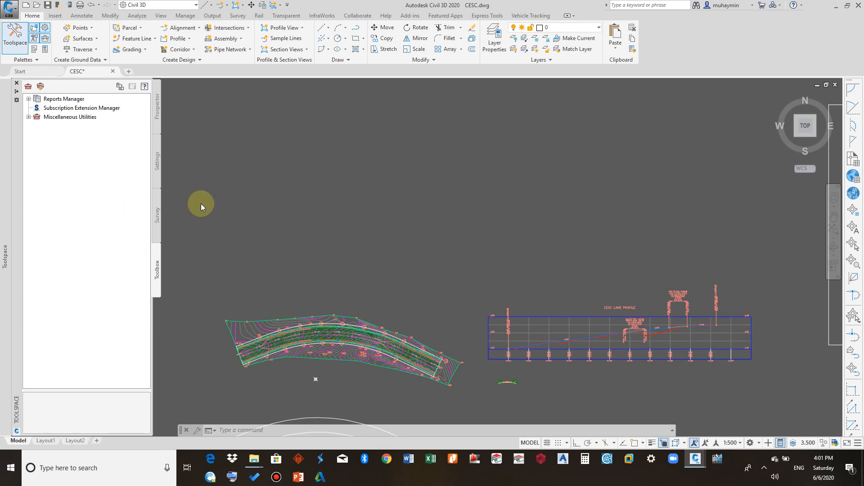
pyautogui.click(287, 193)
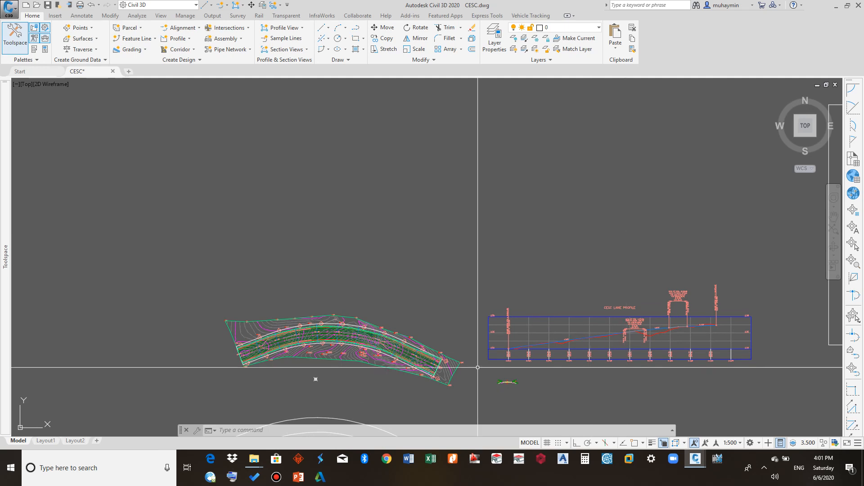
# - Open the Create Alignment - Layout dialog through Alignment Creation Tools and cancel it
pyautogui.click(310, 431)
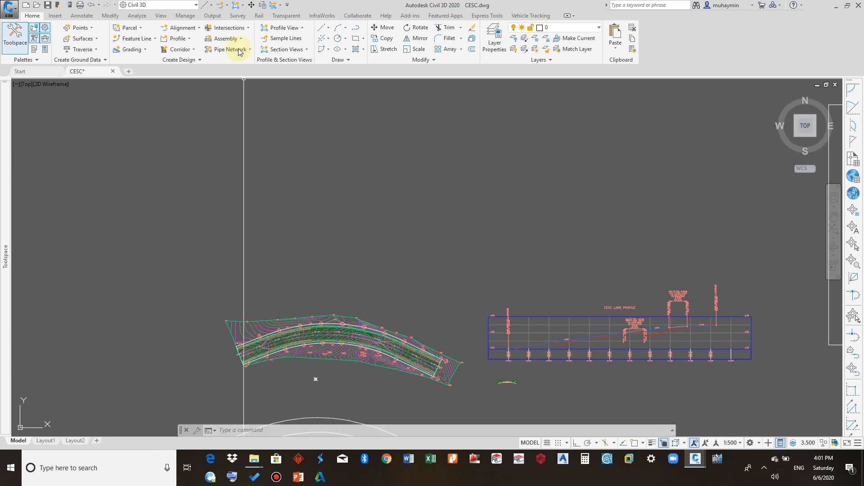
pyautogui.click(180, 27)
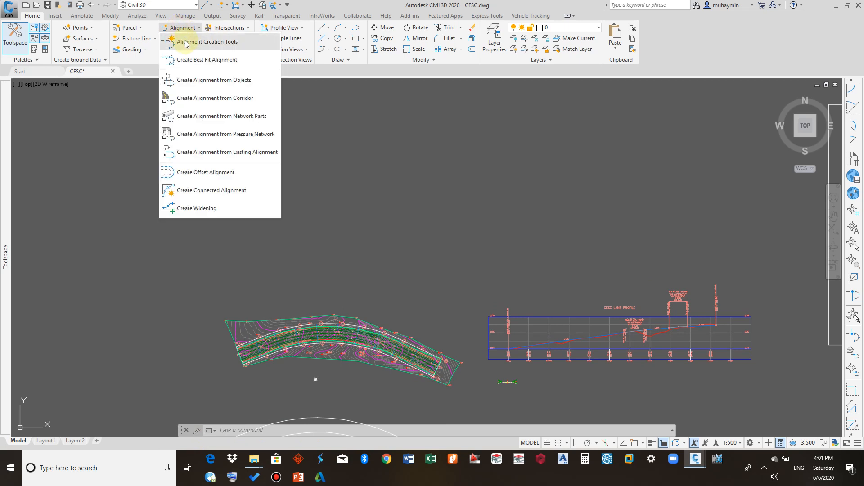
pyautogui.click(184, 41)
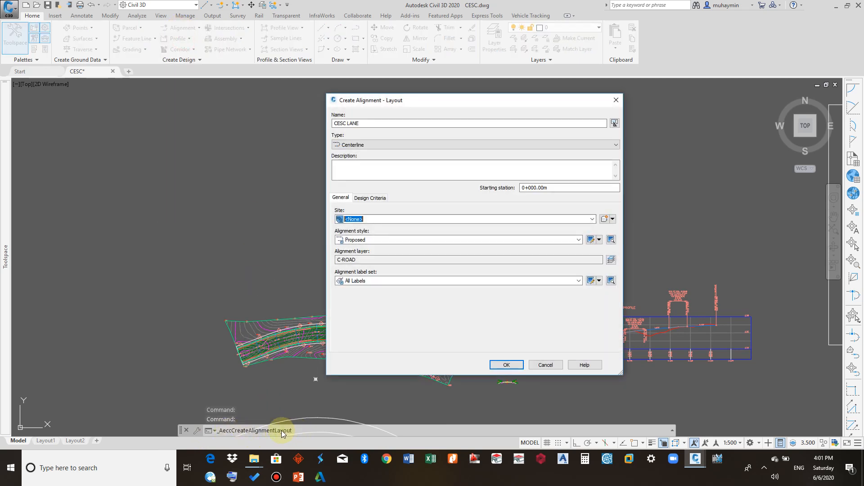
pyautogui.click(546, 365)
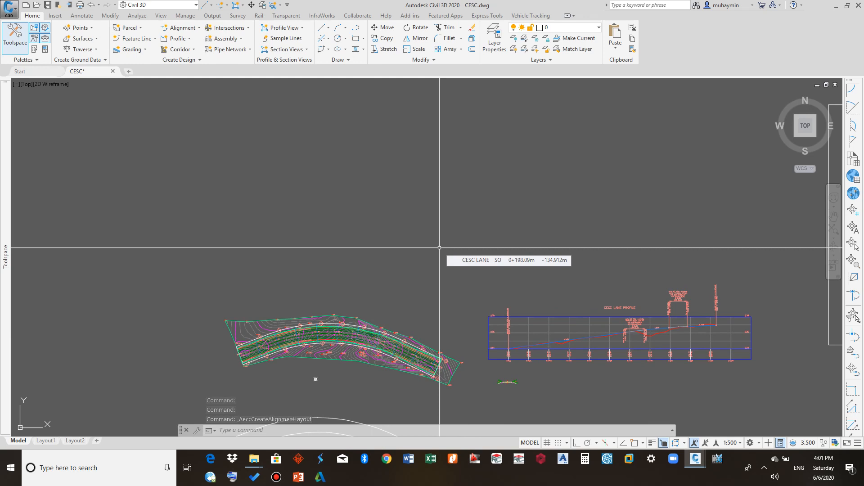
# - Select the Civil 3D workspace from the workspace list
pyautogui.click(192, 8)
pyautogui.click(192, 8)
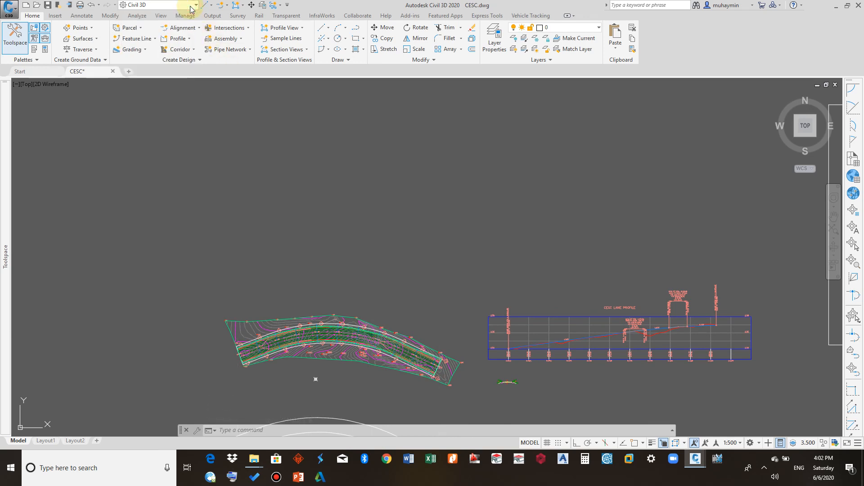
pyautogui.click(191, 8)
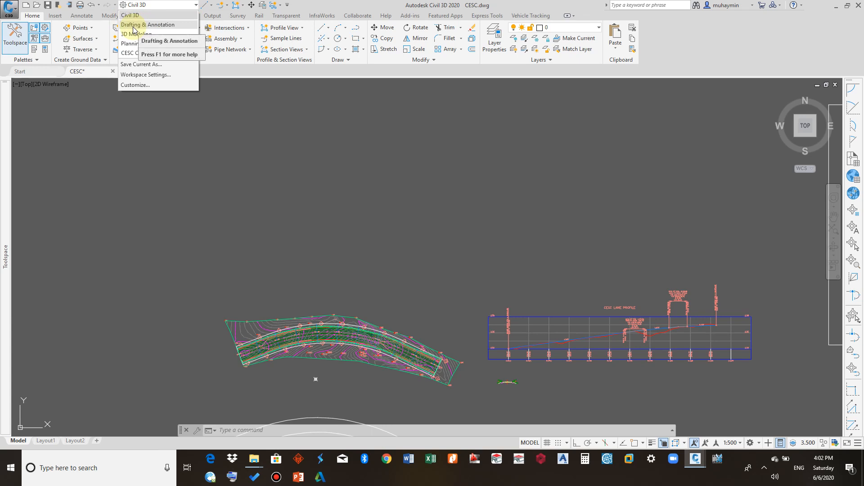
pyautogui.click(138, 13)
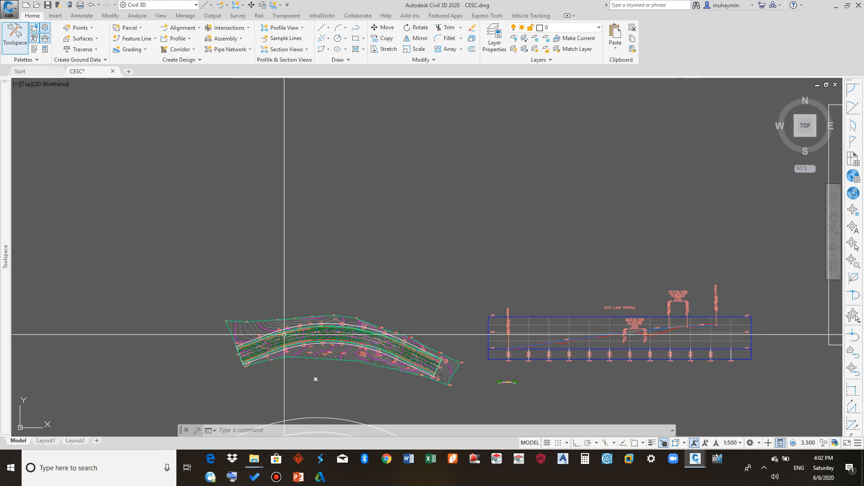
# - Zoom in to inspect the EGL TIN surface's tooltip details, then zoom back out
pyautogui.scroll(6, 270, 337)
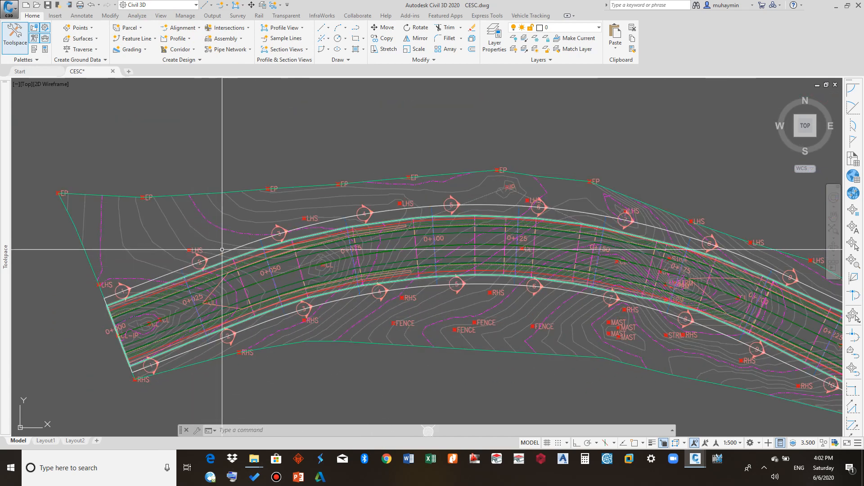
pyautogui.moveTo(220, 240)
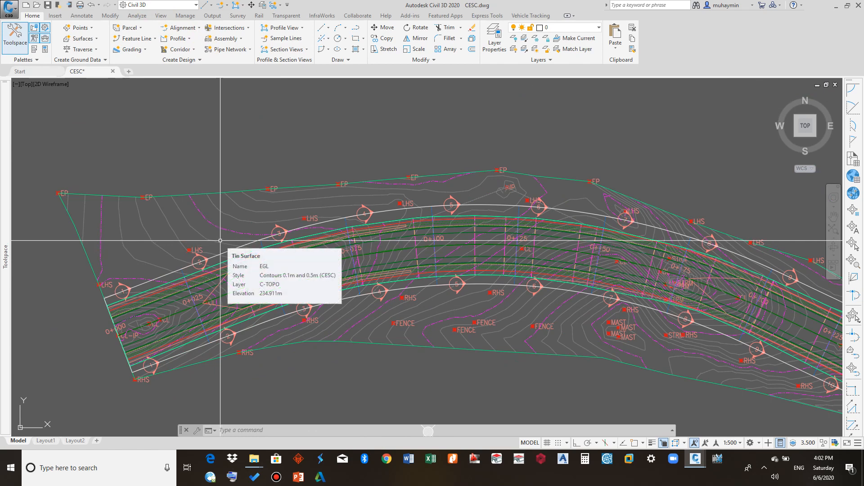
pyautogui.scroll(-3, 220, 240)
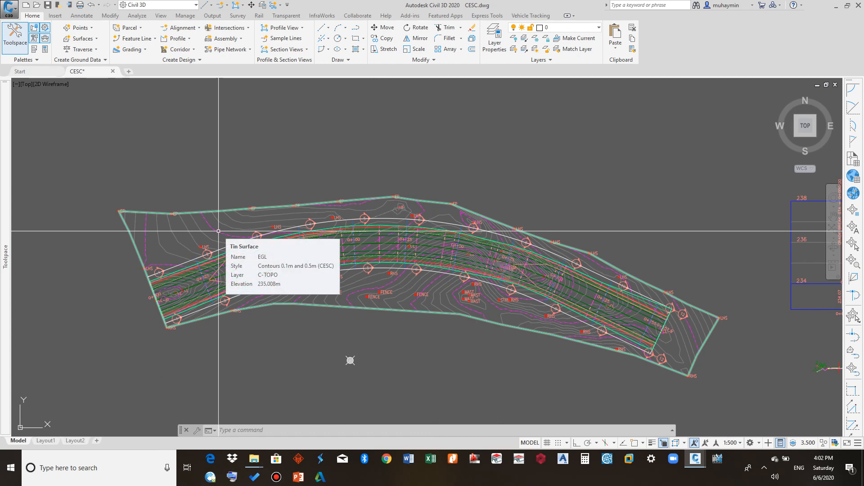
pyautogui.scroll(-2, 228, 186)
pyautogui.moveTo(229, 176)
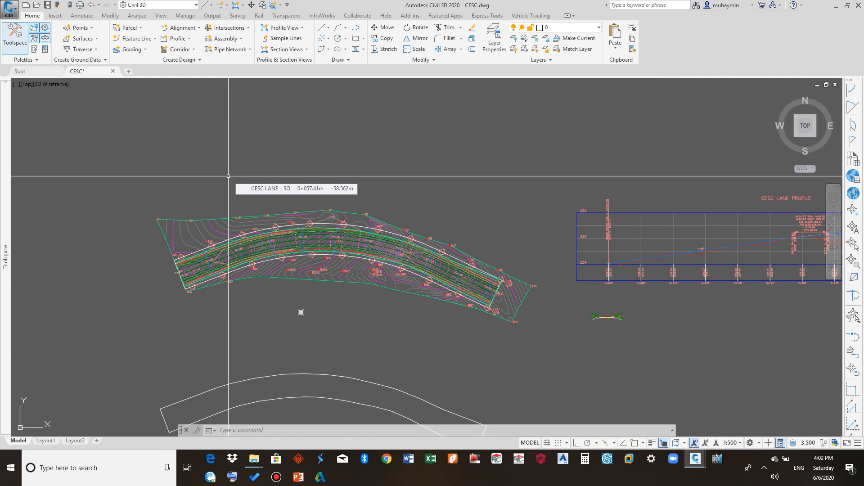
# - Open Options and locate the Default Template File Name for QNEW under Template Settings in the Files tab
pyautogui.rightClick(219, 125)
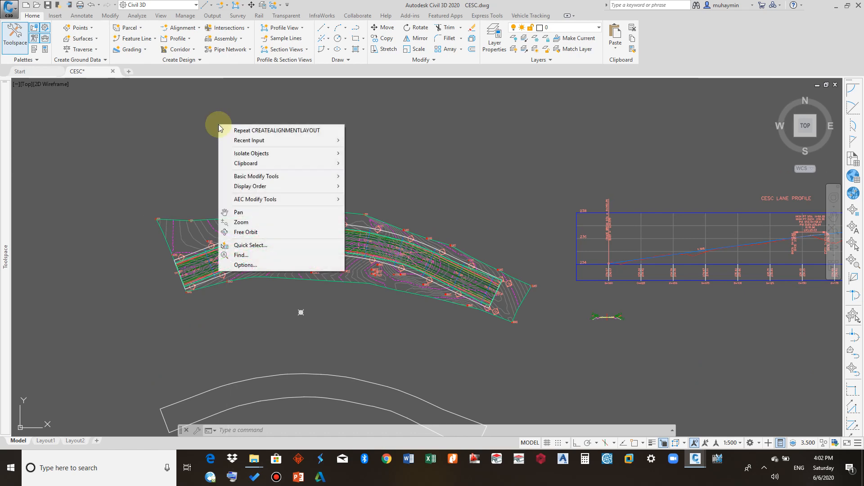
pyautogui.click(245, 265)
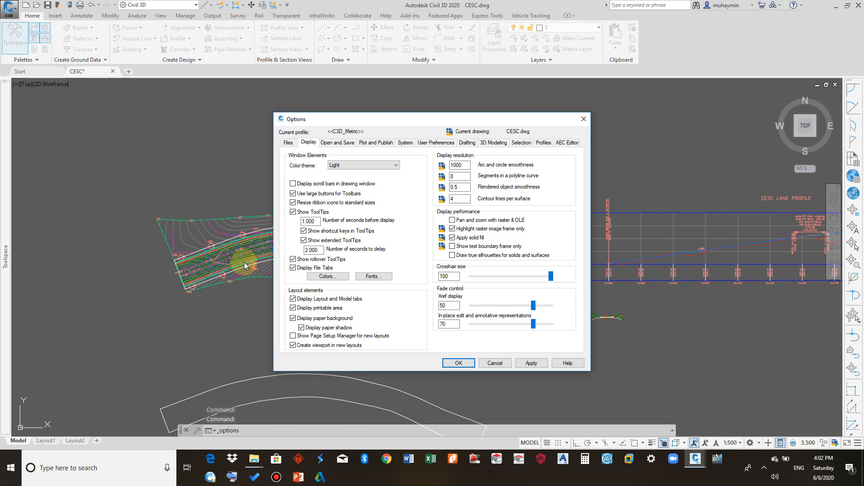
pyautogui.click(292, 144)
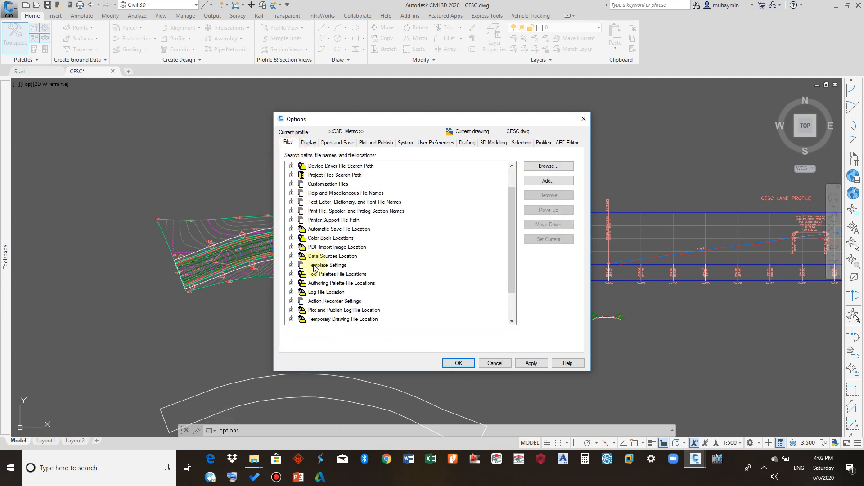
pyautogui.doubleClick(315, 266)
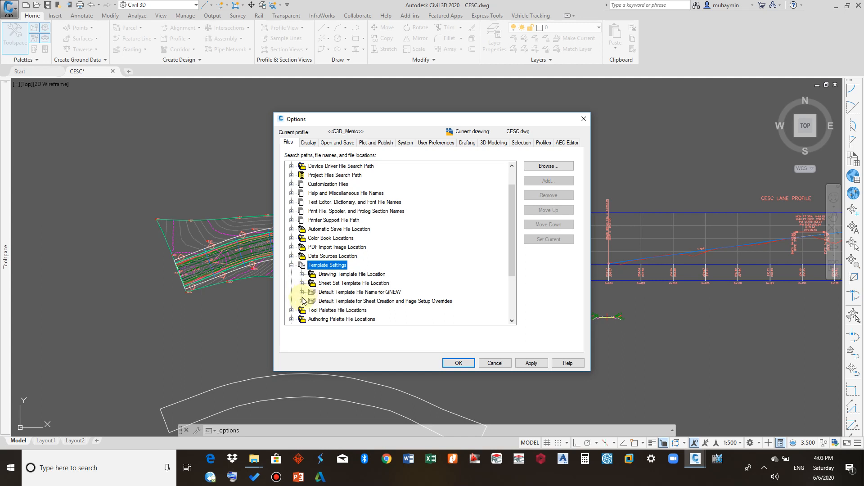
pyautogui.doubleClick(333, 292)
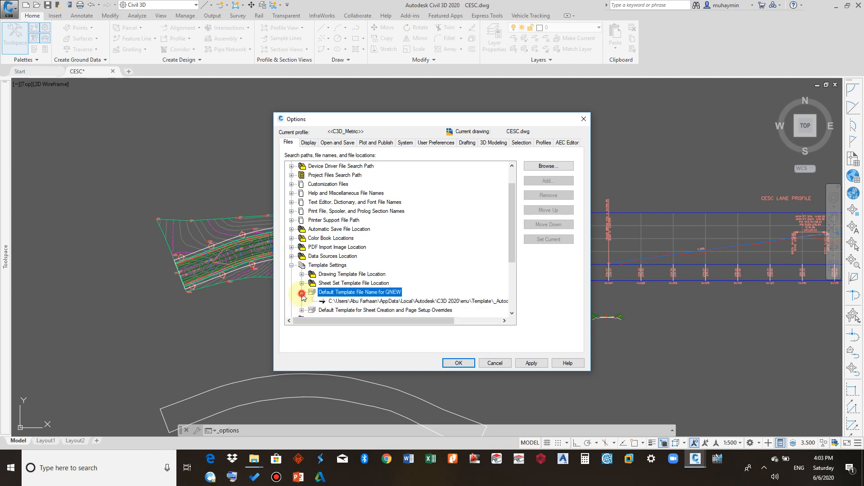
pyautogui.click(337, 301)
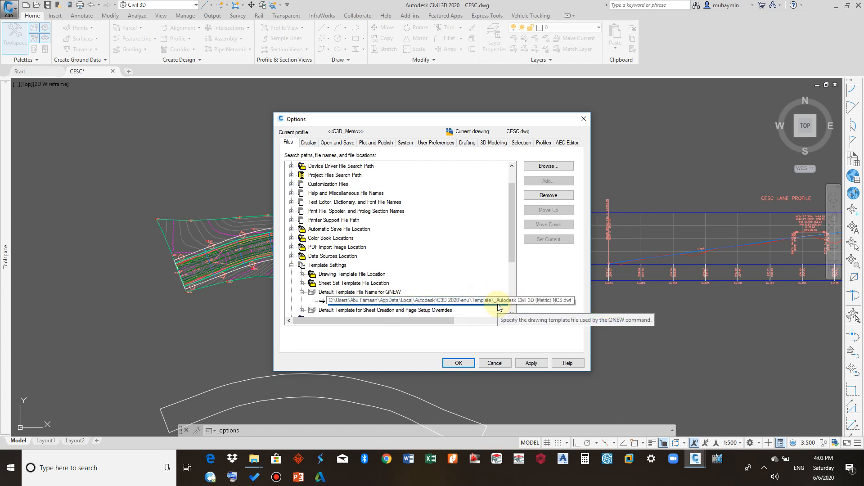
# - Browse for a different QNEW template file, then cancel the file selection and the Options dialog
pyautogui.click(545, 167)
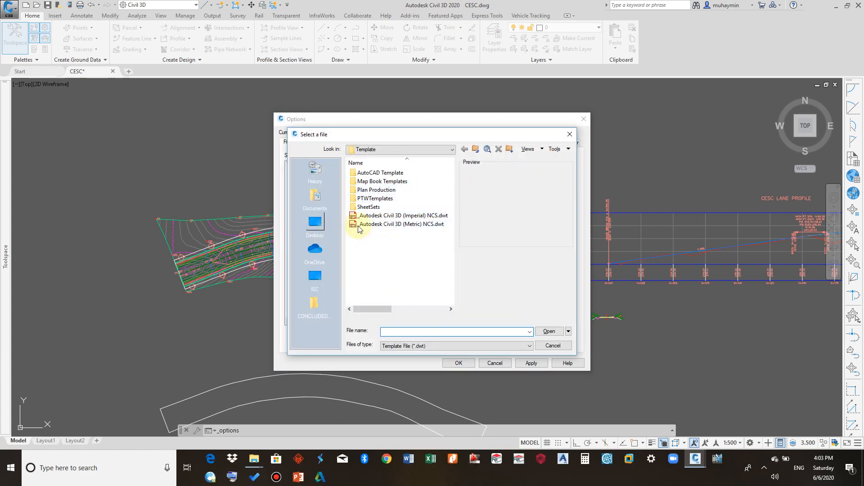
pyautogui.click(551, 345)
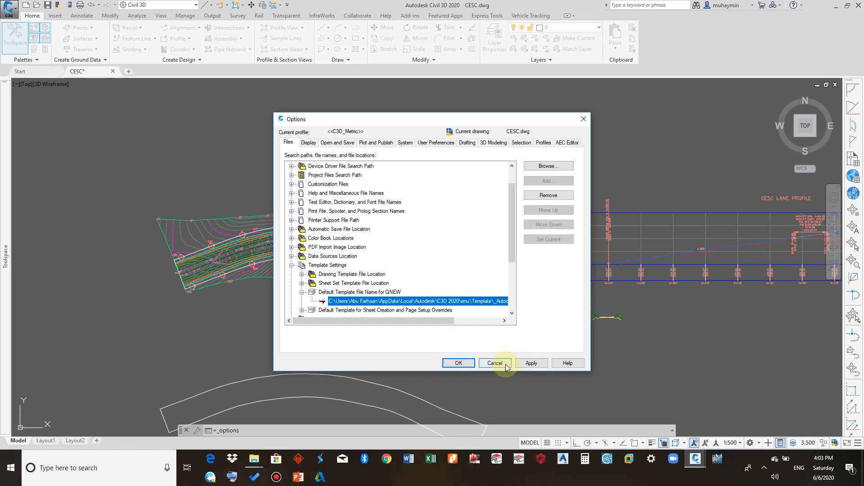
pyautogui.click(506, 367)
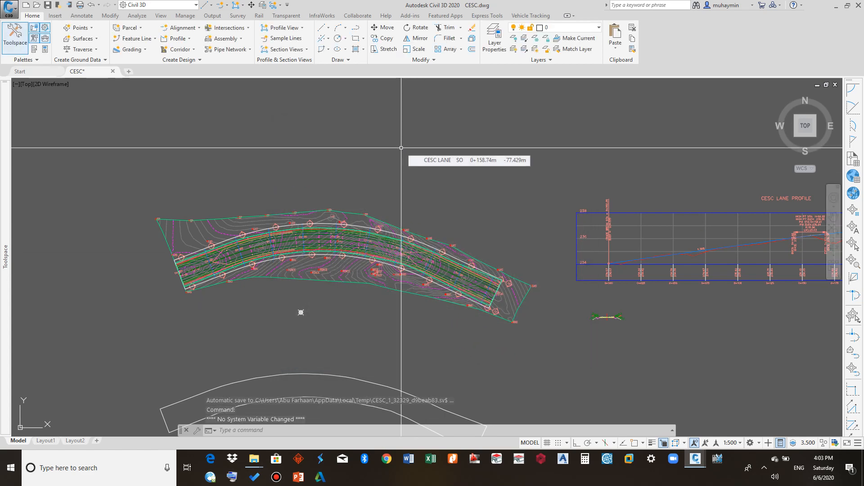
# - Open the Save Drawing As dialog from the application menu and view the available file-type formats
pyautogui.click(9, 8)
pyautogui.moveTo(28, 120)
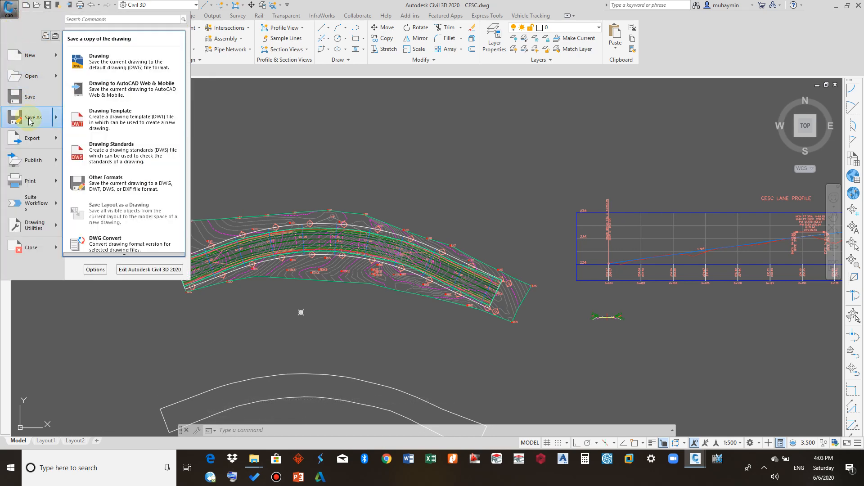
pyautogui.click(29, 118)
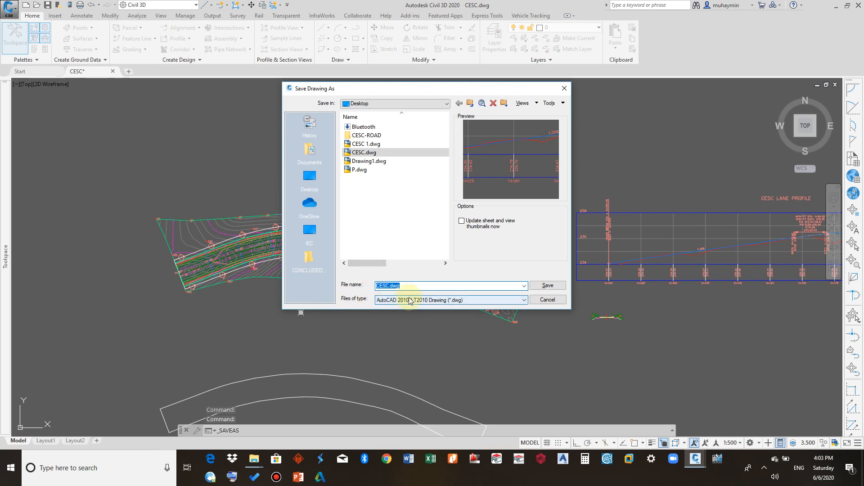
pyautogui.click(387, 300)
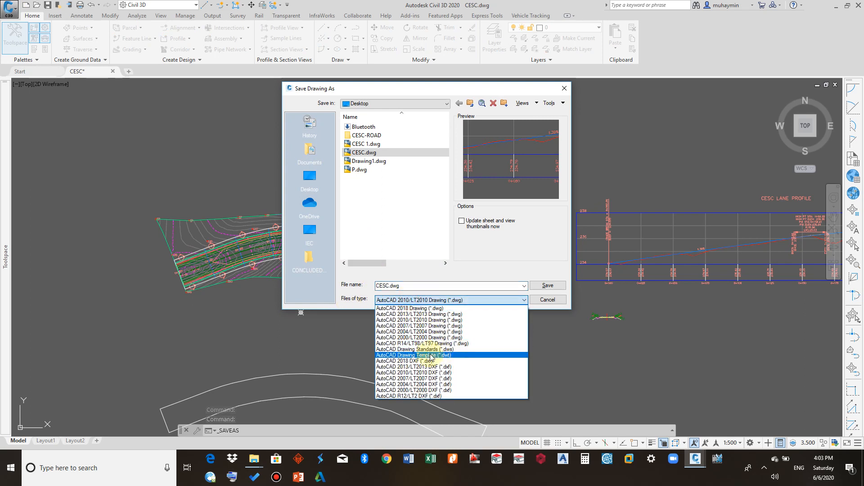
pyautogui.click(493, 248)
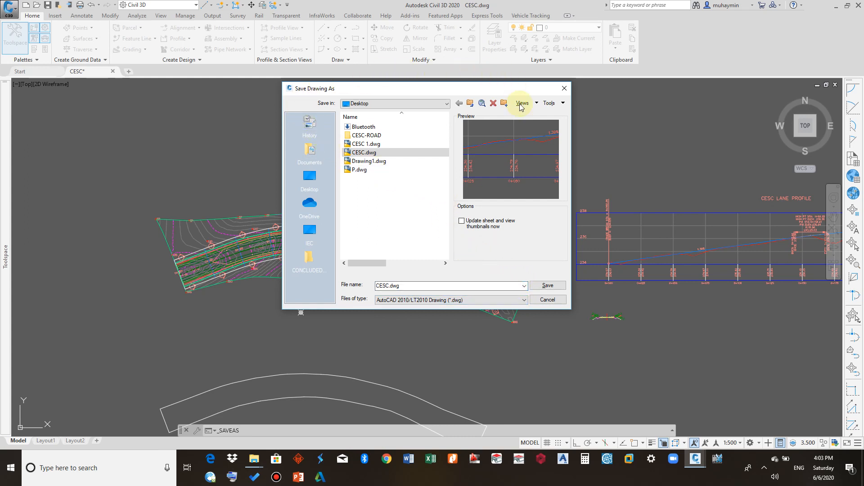
# - Add the CESC-ROAD folder to the Places list, open it, then close the dialog without saving the Places changes
pyautogui.moveTo(372, 135); pyautogui.dragTo(308, 291)
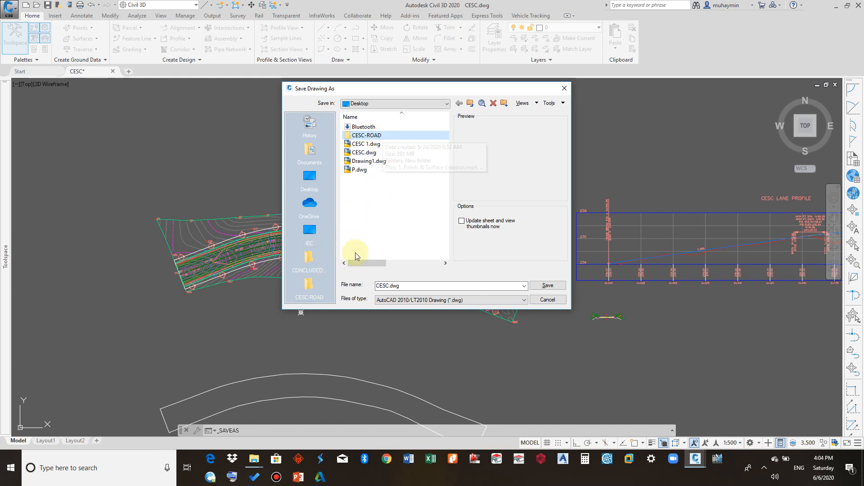
pyautogui.click(311, 285)
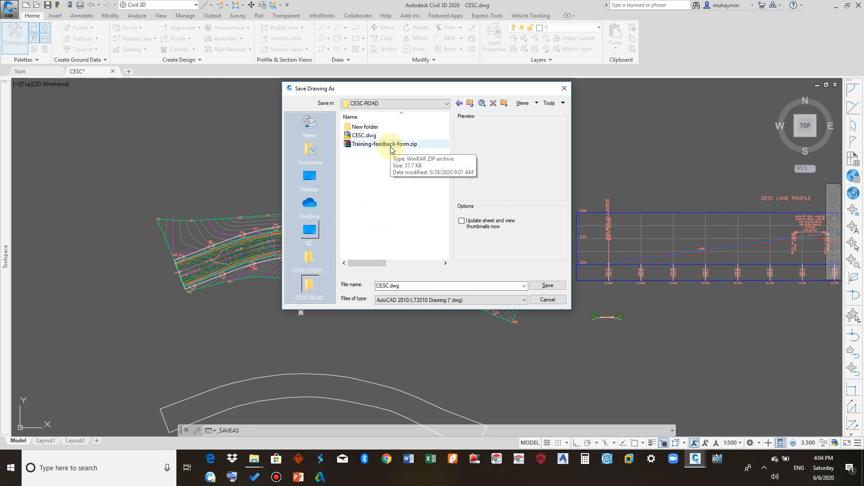
pyautogui.click(565, 88)
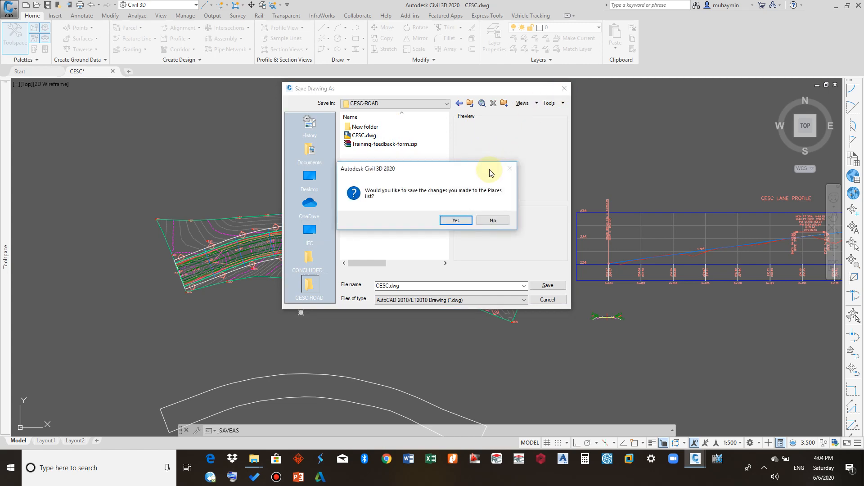
pyautogui.click(479, 222)
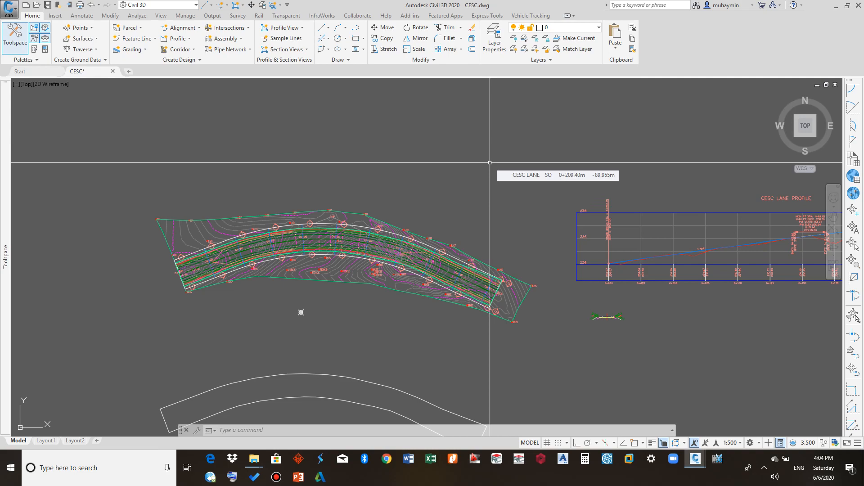
# - Zoom in on an EP point near the alignment to inspect its tooltip details, then zoom back out
pyautogui.scroll(10, 346, 189)
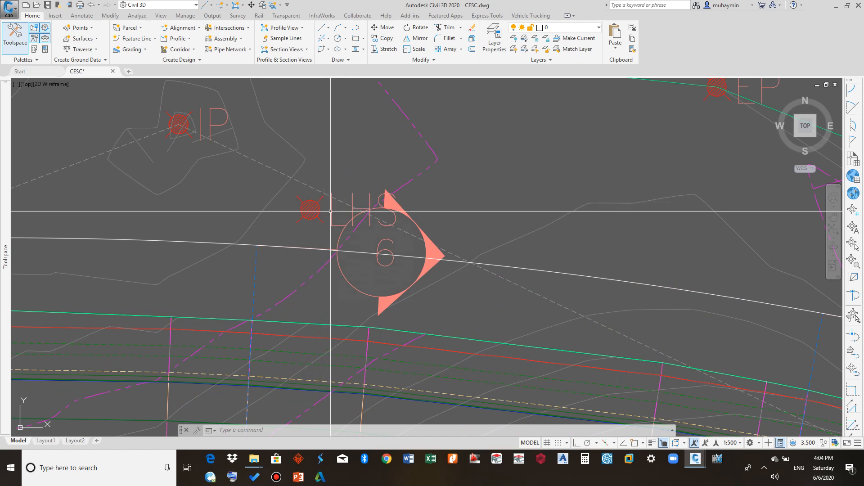
pyautogui.scroll(-5, 331, 210)
pyautogui.moveTo(318, 231)
pyautogui.mouseDown(button='middle')
pyautogui.moveTo(320, 241)
pyautogui.moveTo(371, 232)
pyautogui.moveTo(354, 230)
pyautogui.mouseUp(button='middle')
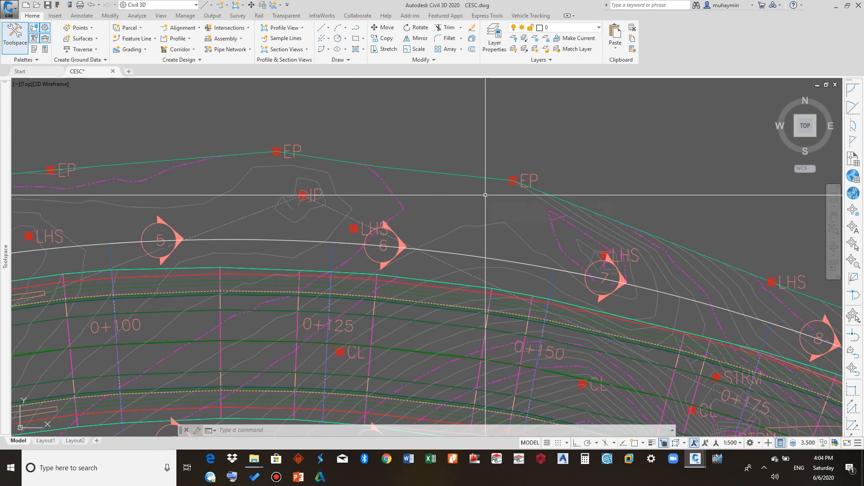
pyautogui.moveTo(485, 195)
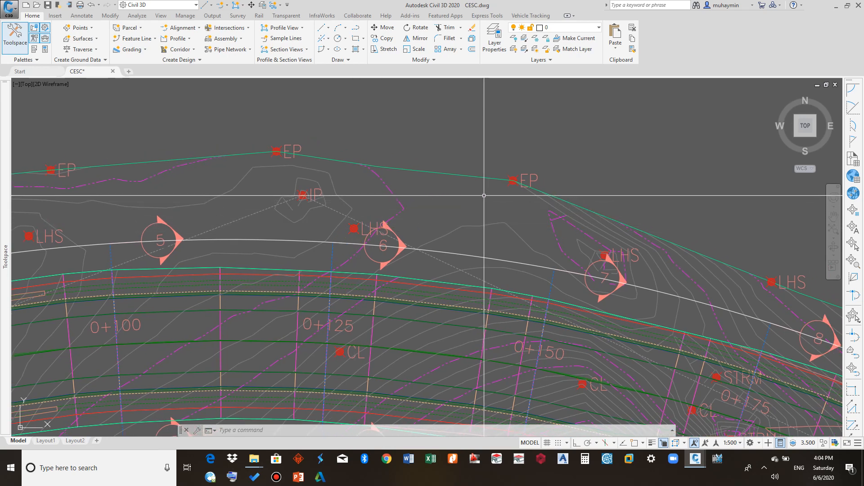
pyautogui.moveTo(310, 239); pyautogui.dragTo(558, 234, button='middle')
pyautogui.scroll(3, 278, 165)
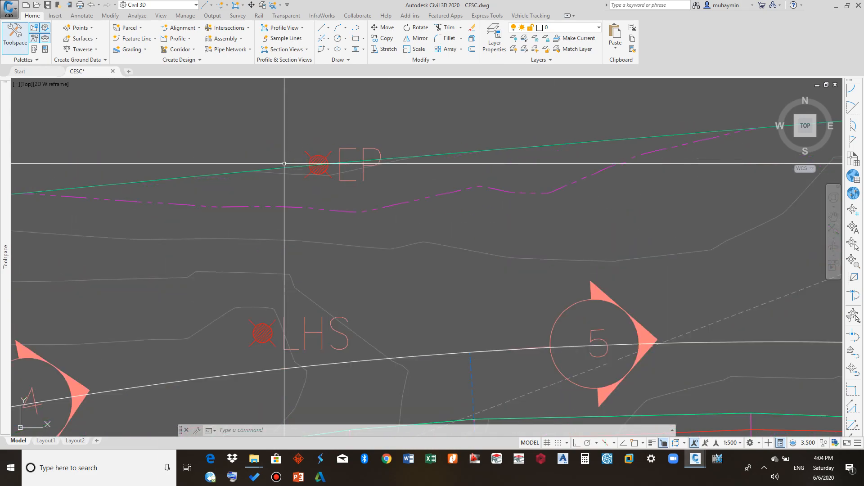
pyautogui.scroll(3, 326, 153)
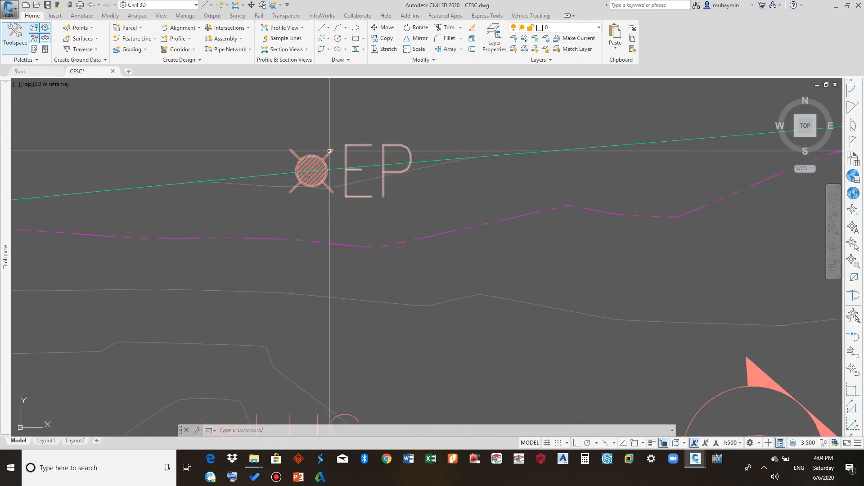
pyautogui.moveTo(317, 162)
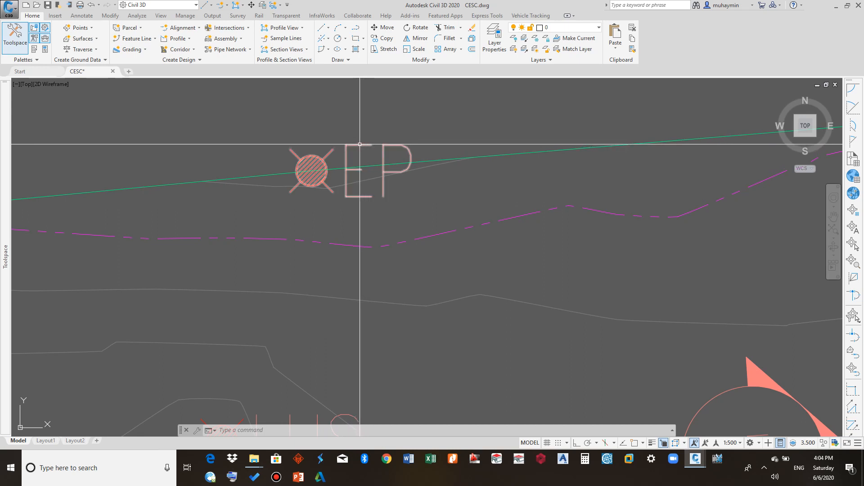
pyautogui.moveTo(360, 173)
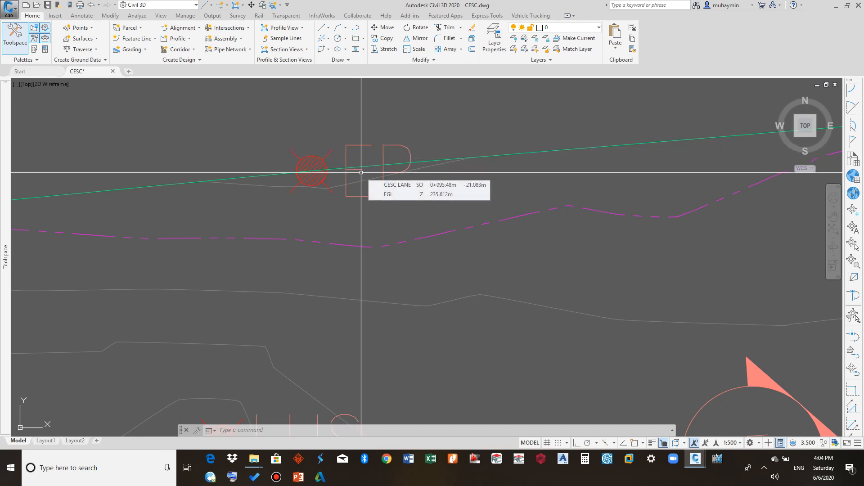
pyautogui.scroll(-4, 361, 172)
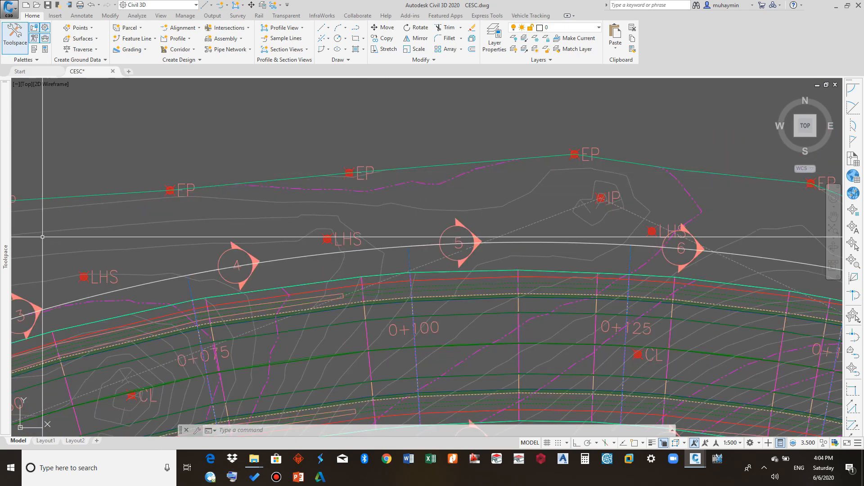
# - Open the Prospector in Toolspace and select the CESC point group to list its points
pyautogui.moveTo(2, 251)
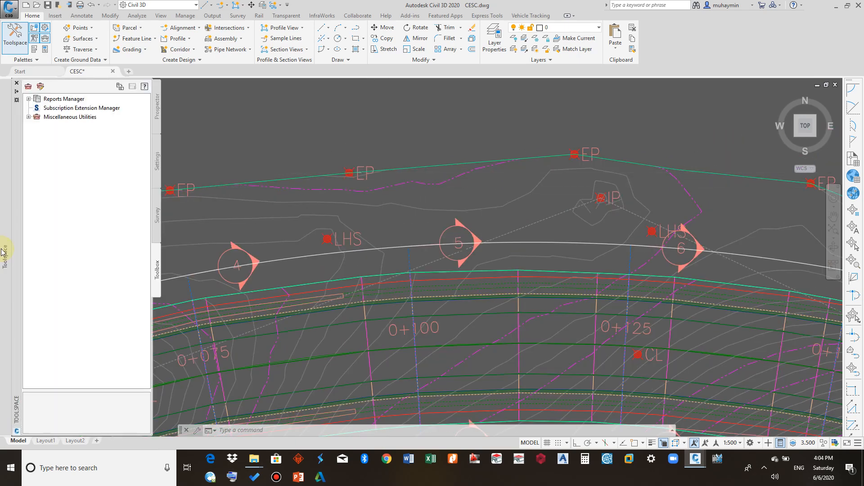
pyautogui.click(156, 119)
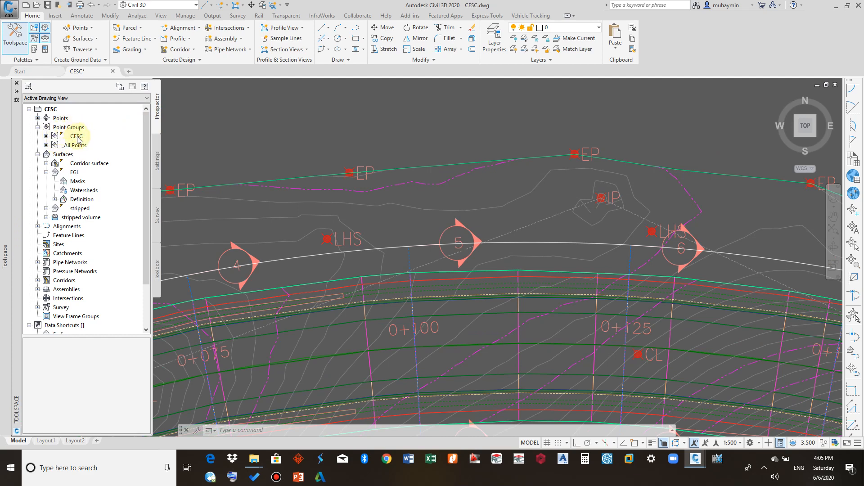
pyautogui.moveTo(77, 139)
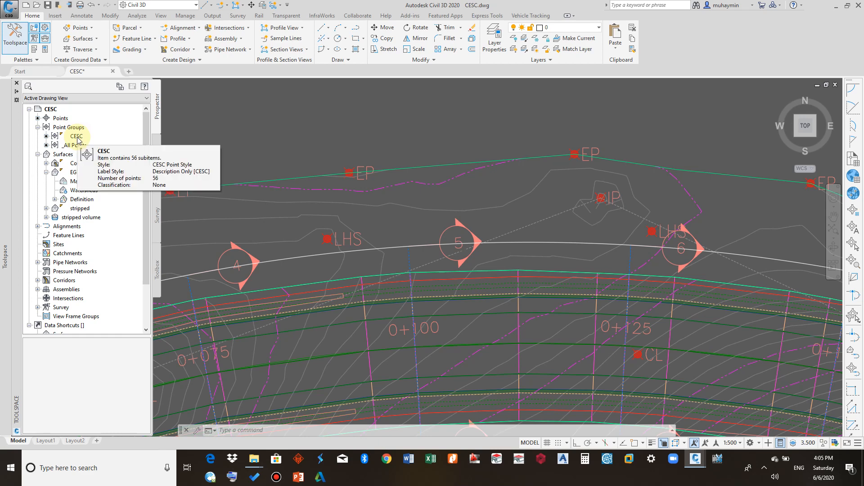
pyautogui.click(77, 137)
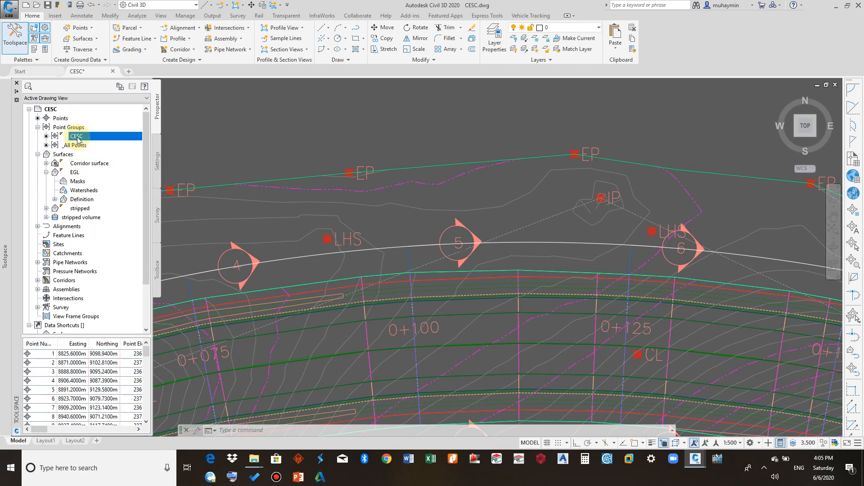
# - Open the CESC point group's properties and edit its current point style, CESC Point Style
pyautogui.rightClick(78, 138)
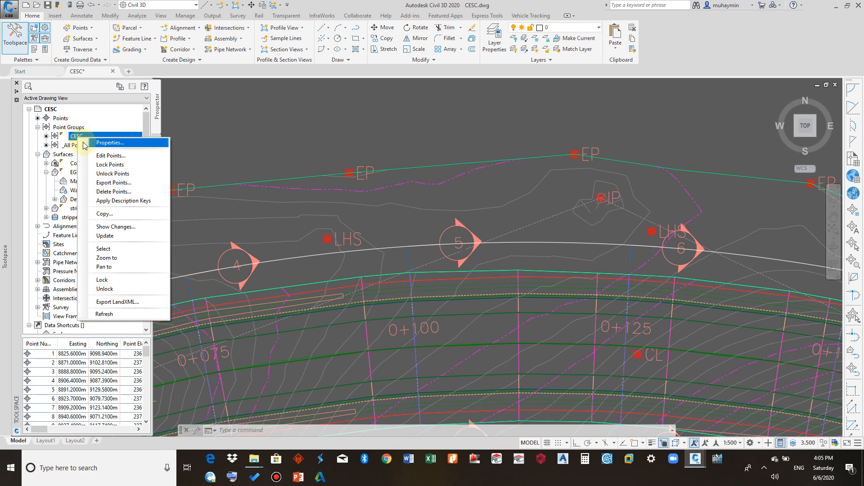
pyautogui.click(86, 143)
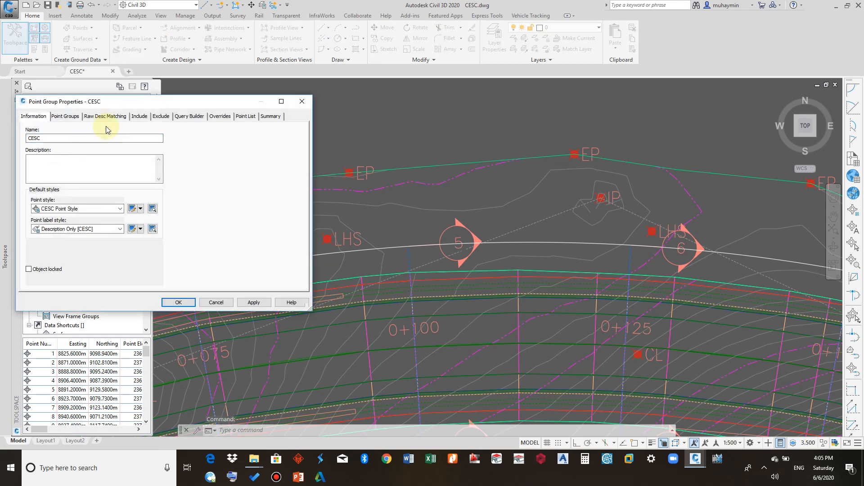
pyautogui.moveTo(120, 101); pyautogui.dragTo(297, 94)
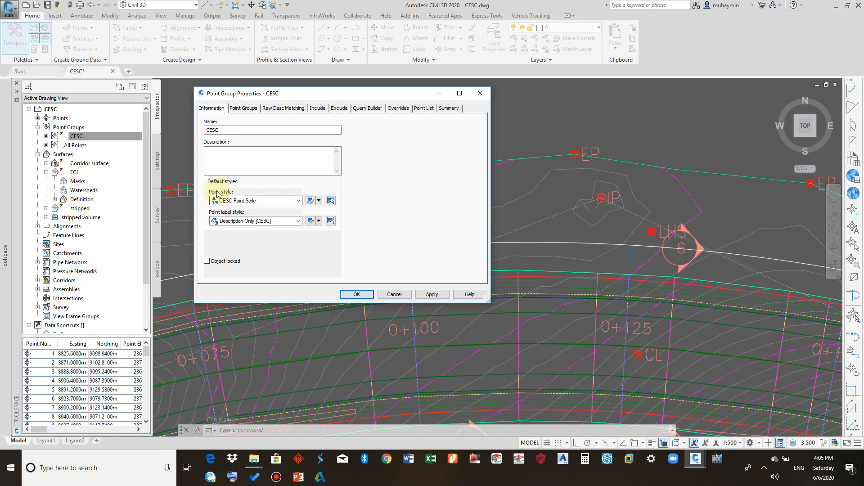
pyautogui.click(319, 200)
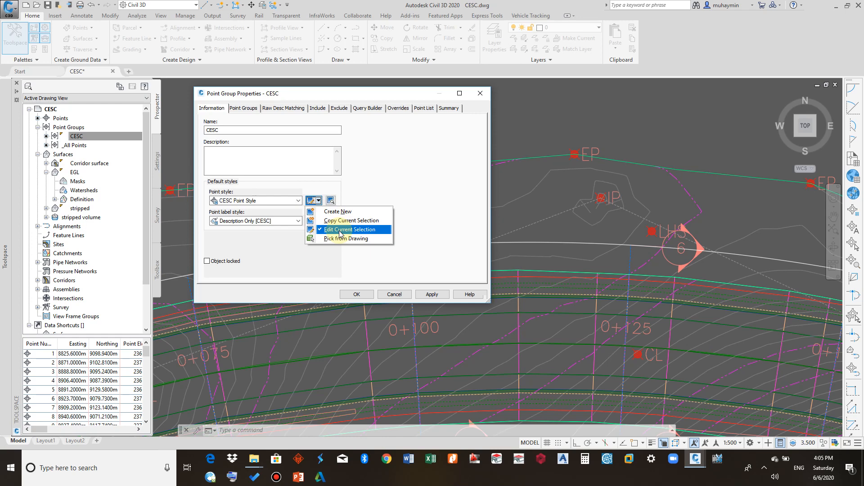
pyautogui.click(340, 229)
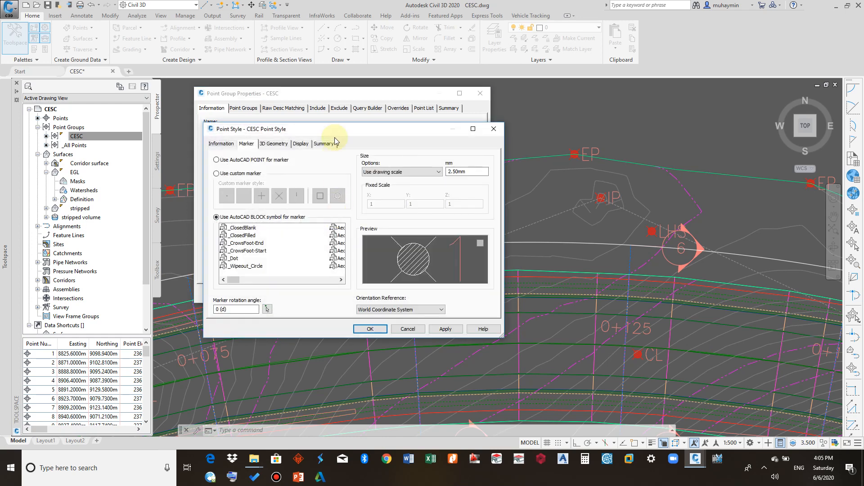
# - Review the point style's Information tab, then switch to the Marker tab
pyautogui.moveTo(360, 100); pyautogui.dragTo(362, 88)
pyautogui.click(245, 102)
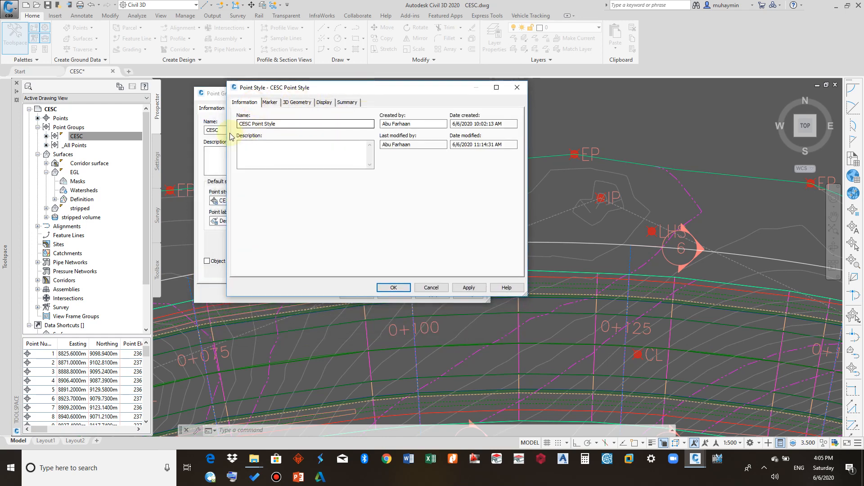
pyautogui.click(279, 150)
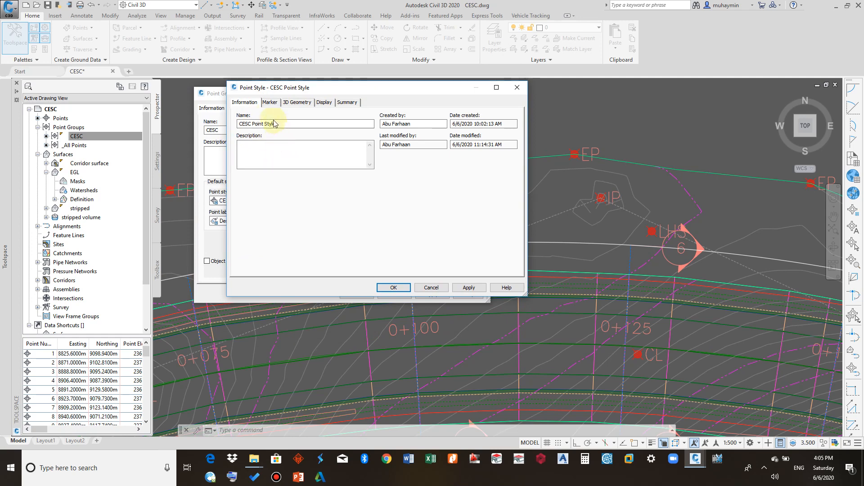
pyautogui.click(270, 102)
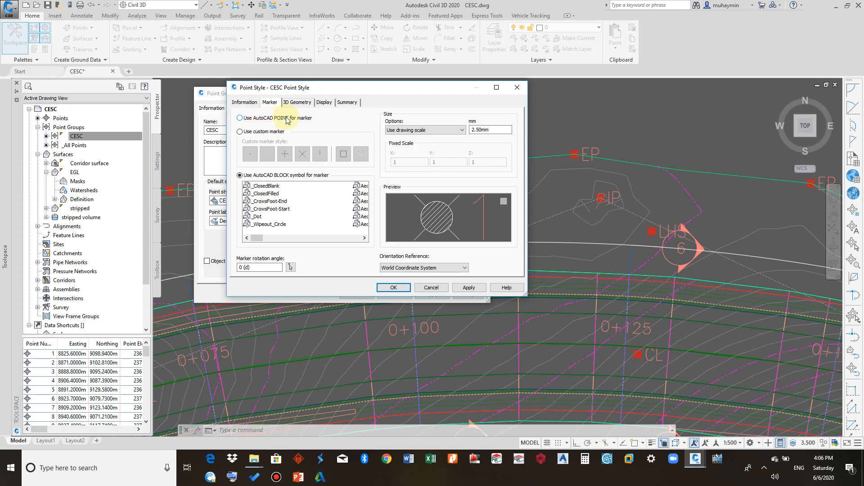
# - Try the custom marker option, then return to using an AutoCAD block symbol and pick the CESC POINT block
pyautogui.click(254, 132)
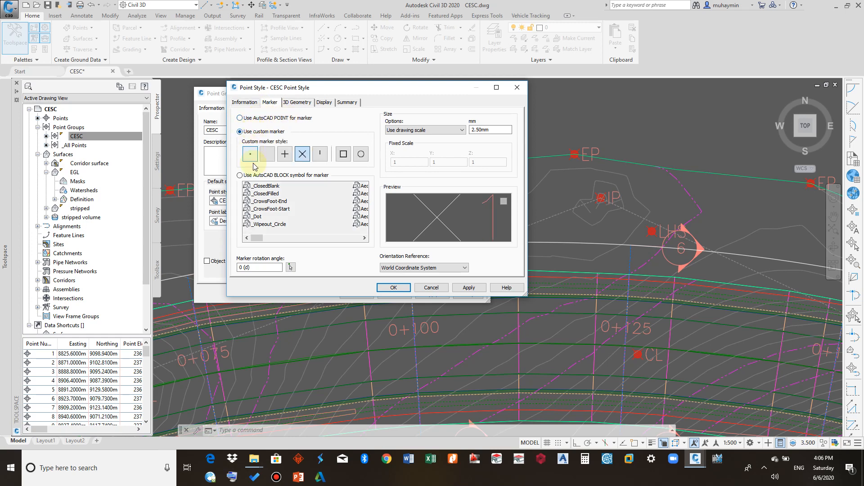
pyautogui.click(240, 175)
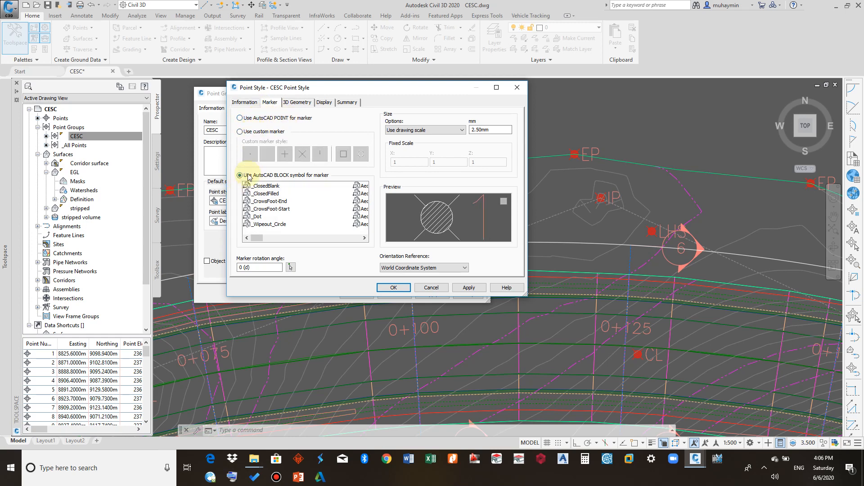
pyautogui.click(365, 238)
pyautogui.click(365, 238)
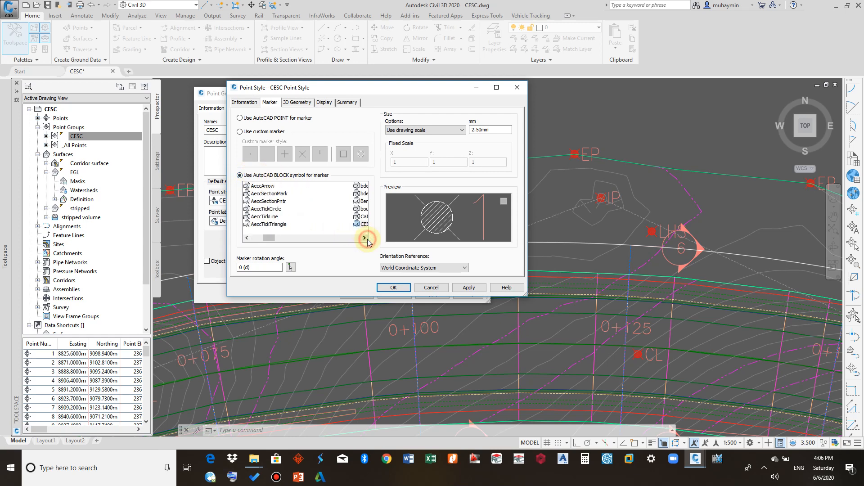
pyautogui.click(365, 238)
pyautogui.click(365, 238)
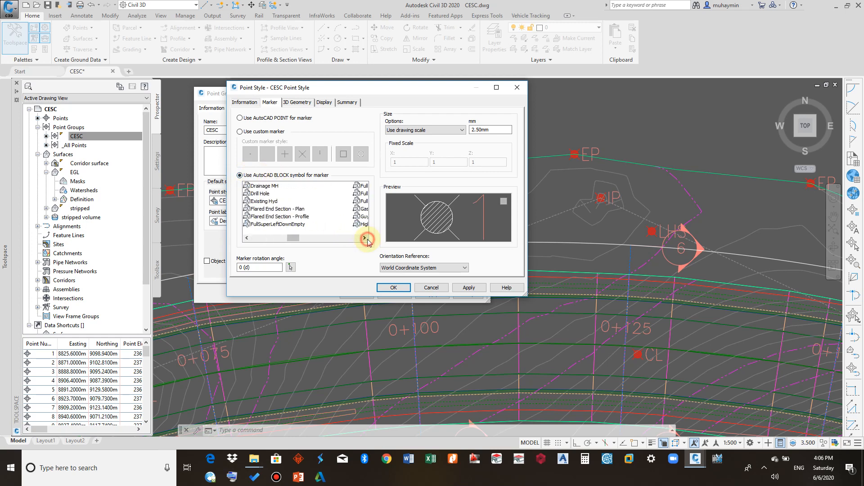
pyautogui.click(246, 238)
pyautogui.click(264, 225)
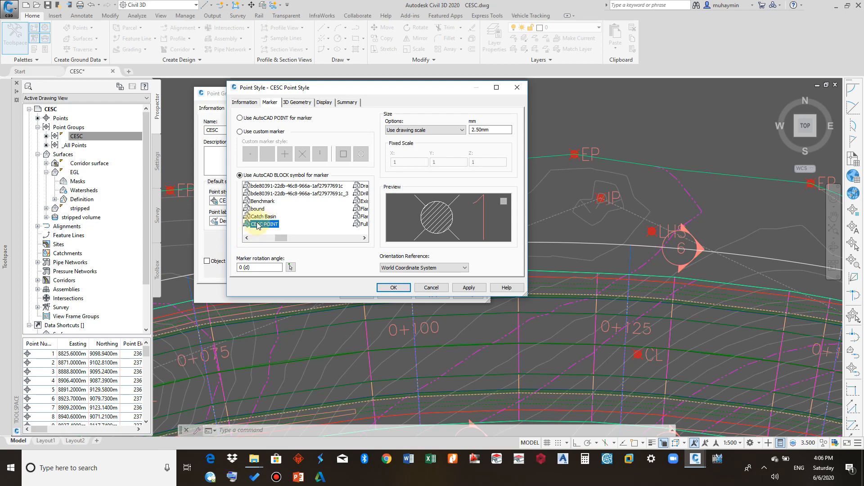
pyautogui.scroll(-3, 456, 211)
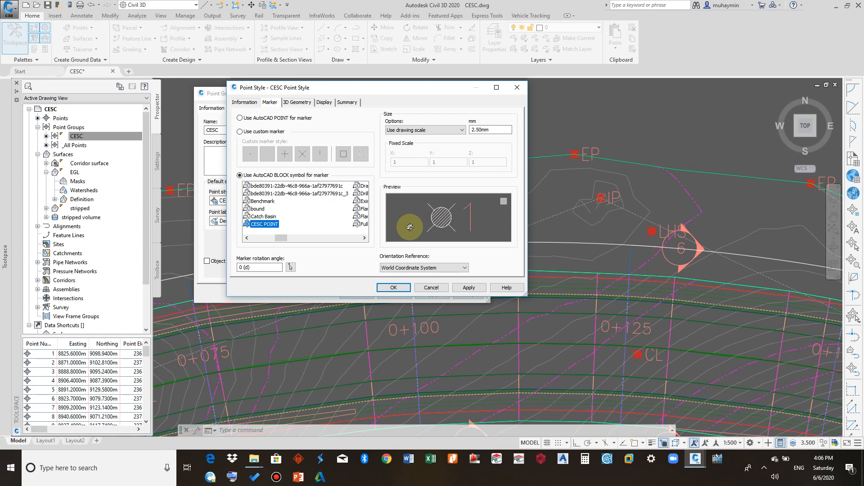
pyautogui.scroll(2, 450, 214)
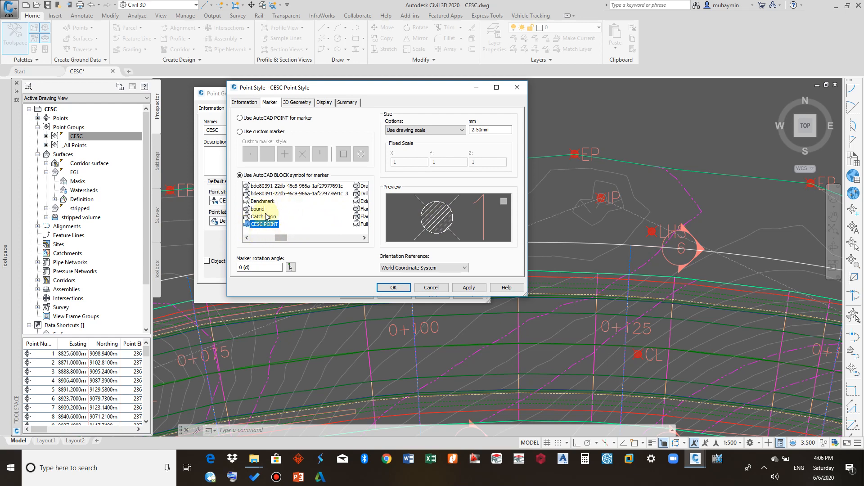
# - Review the marker size and rotation angle, then inspect the 3D Geometry tab's point display mode options
pyautogui.doubleClick(495, 129)
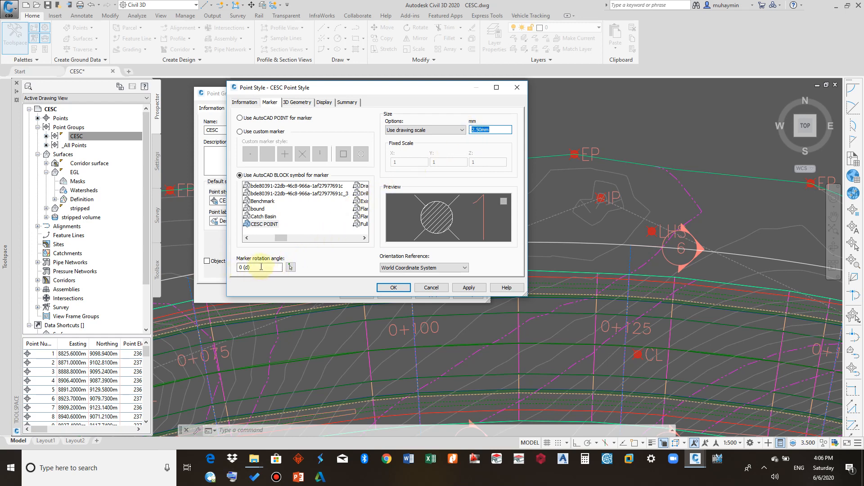
pyautogui.moveTo(260, 267); pyautogui.dragTo(237, 267)
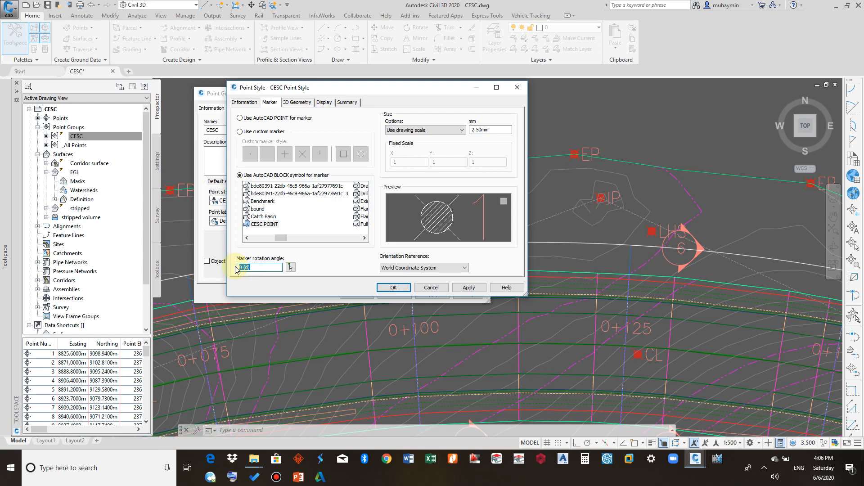
pyautogui.click(309, 103)
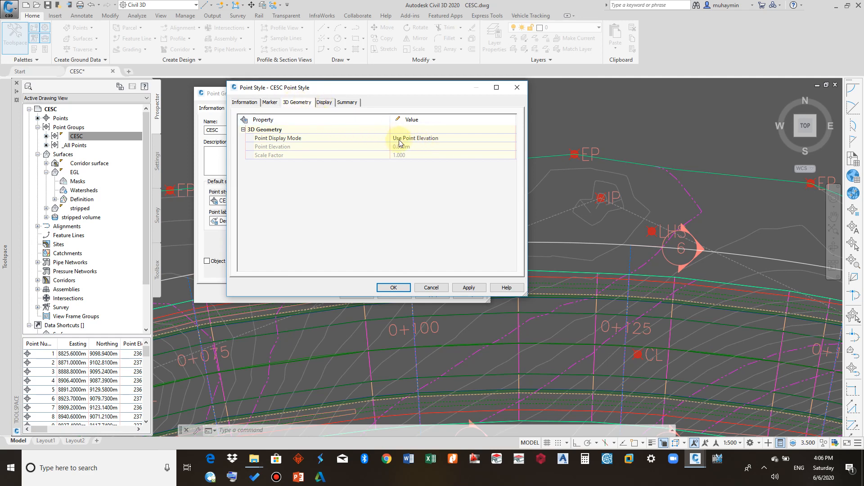
pyautogui.click(421, 140)
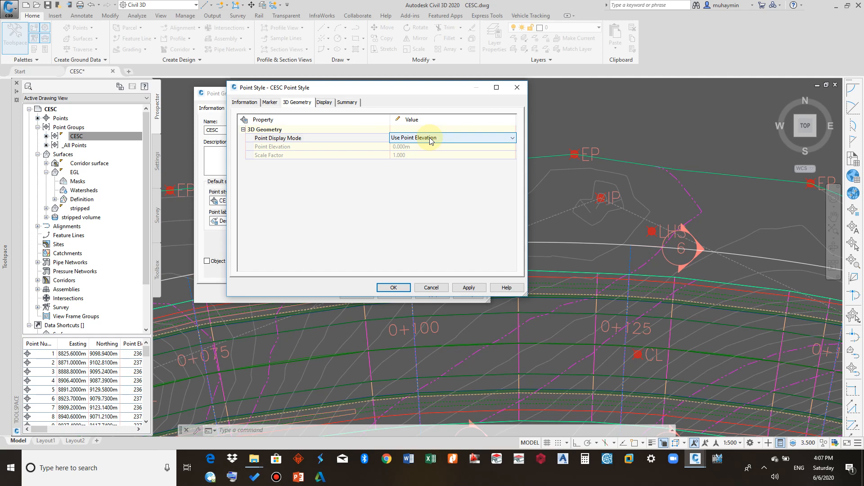
pyautogui.click(431, 141)
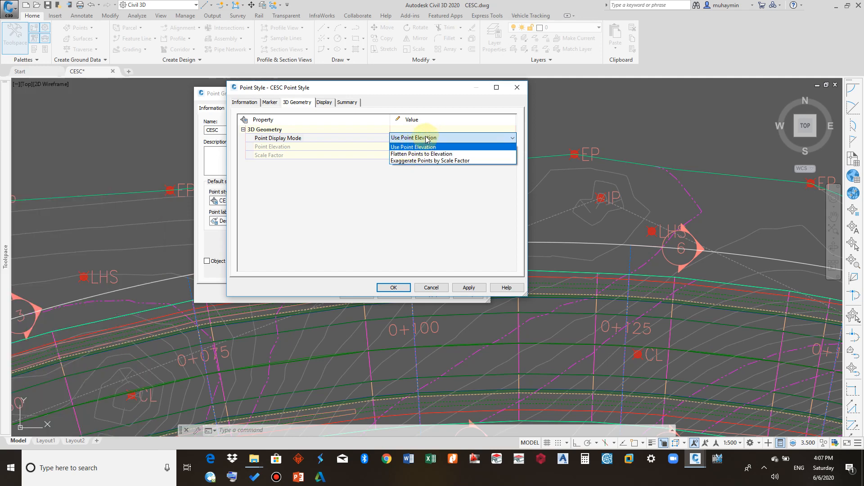
pyautogui.click(424, 146)
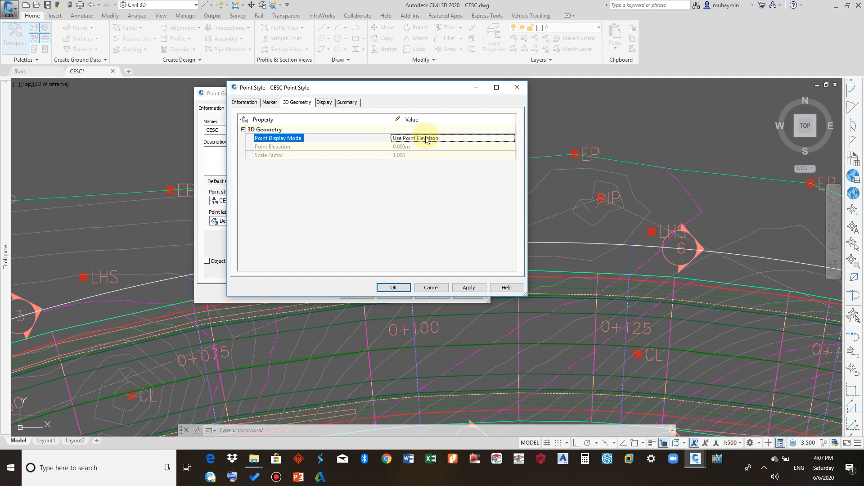
pyautogui.click(427, 138)
pyautogui.click(426, 138)
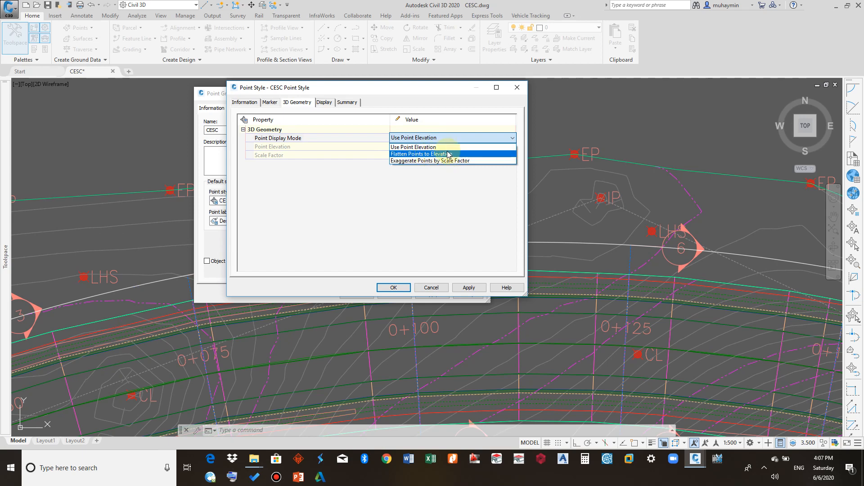
pyautogui.click(451, 117)
# - Look through the point style's Display and Summary tabs and accept the point style settings
pyautogui.click(324, 103)
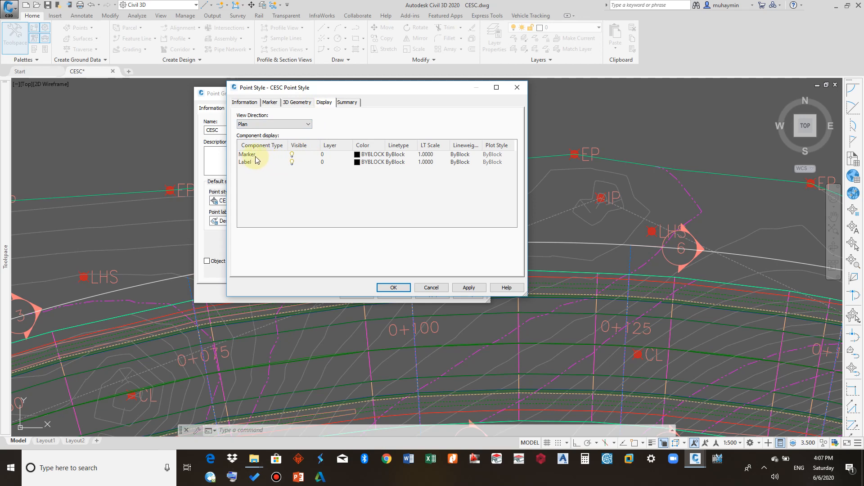
pyautogui.click(346, 103)
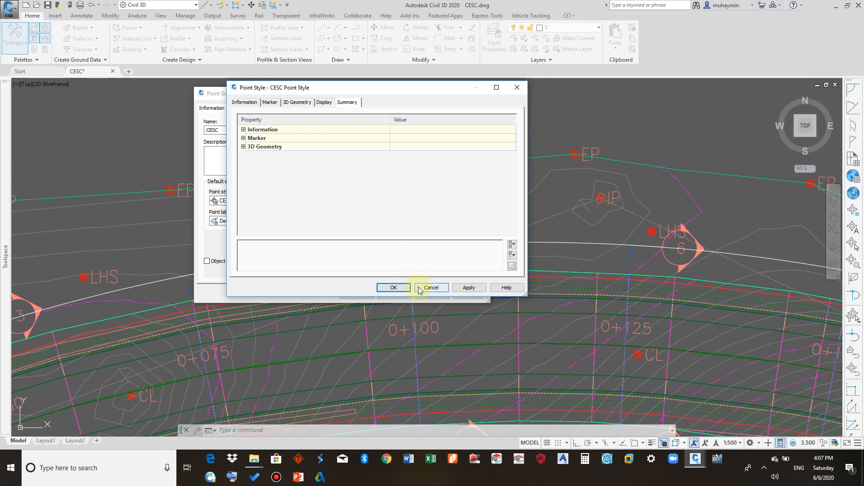
pyautogui.click(396, 288)
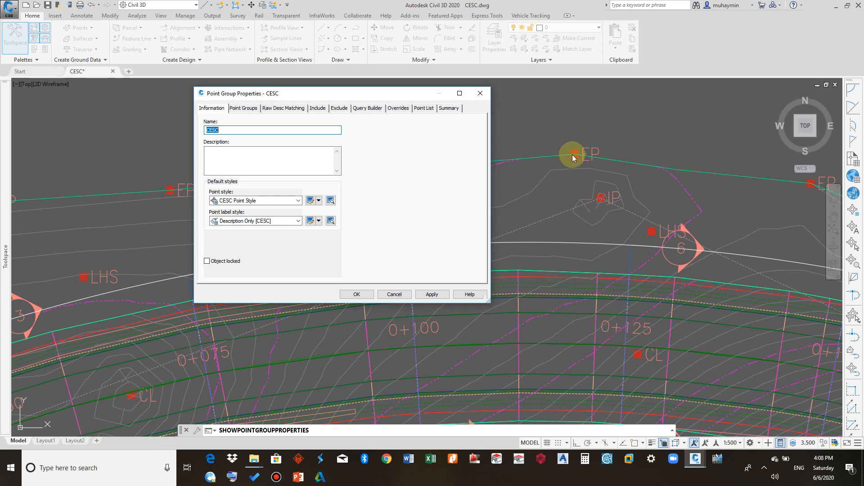
# - Edit the point group's current point label style, Description Only [CESC], and review its Information tab before opening General
pyautogui.click(318, 221)
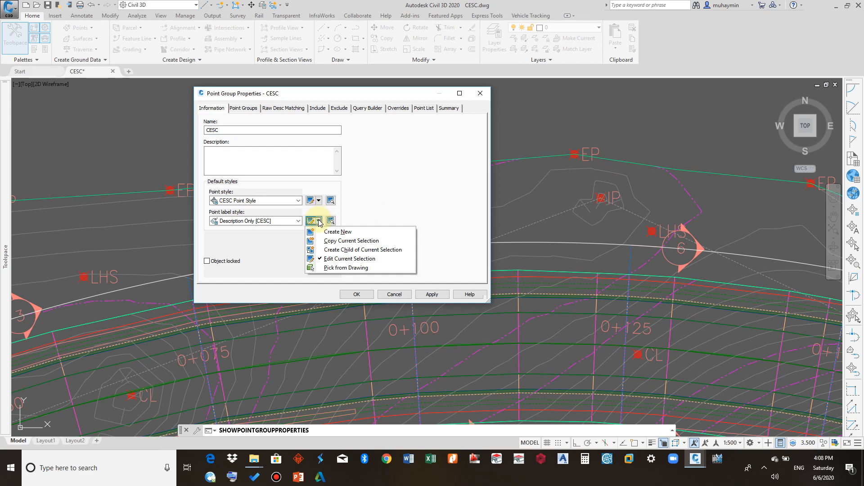
pyautogui.click(341, 259)
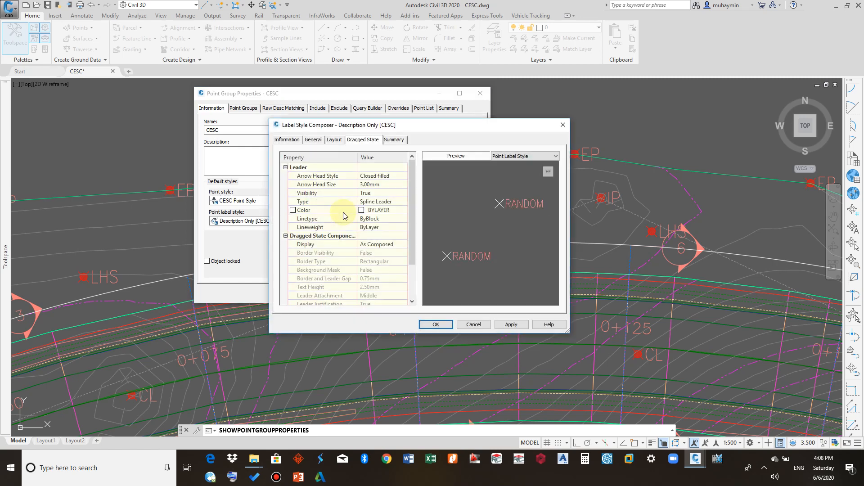
pyautogui.moveTo(380, 126); pyautogui.dragTo(327, 125)
pyautogui.click(234, 140)
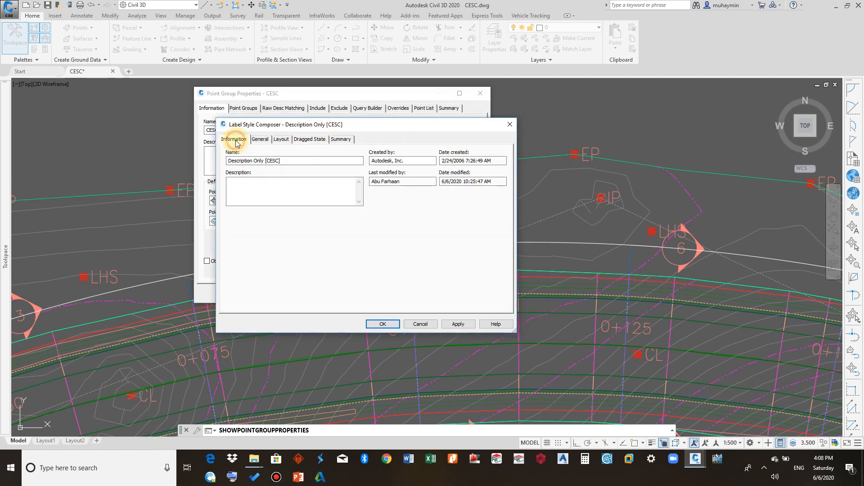
pyautogui.doubleClick(292, 160)
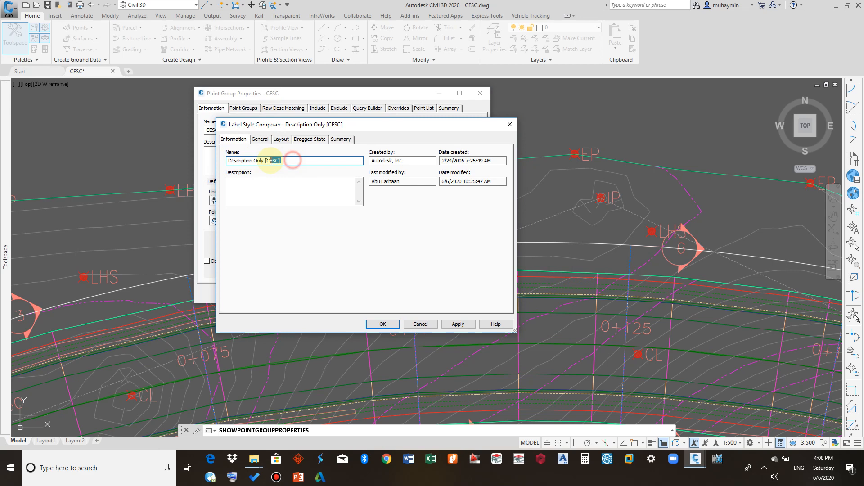
pyautogui.click(269, 188)
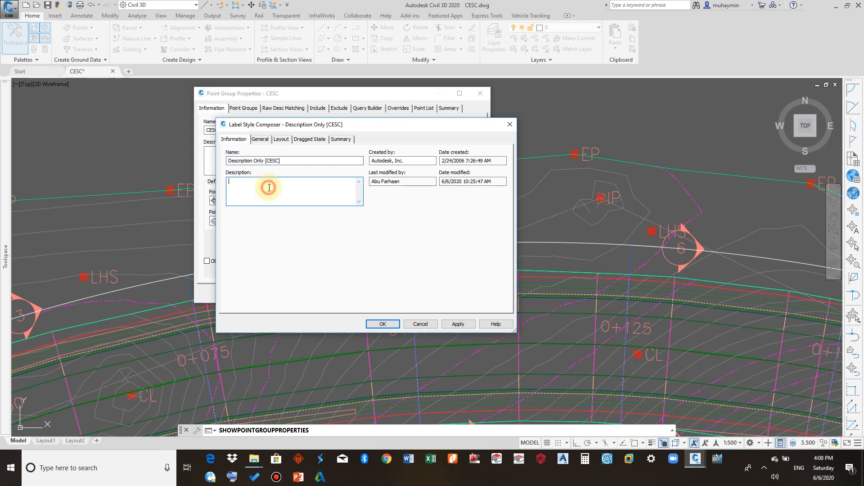
pyautogui.click(259, 140)
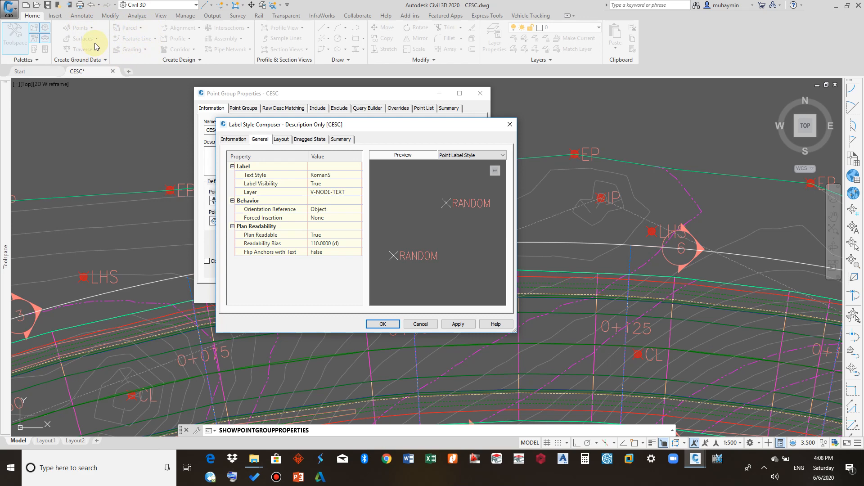
# - Inspect the label style's General properties, checking the label visibility, orientation reference and forced insertion options
pyautogui.click(344, 176)
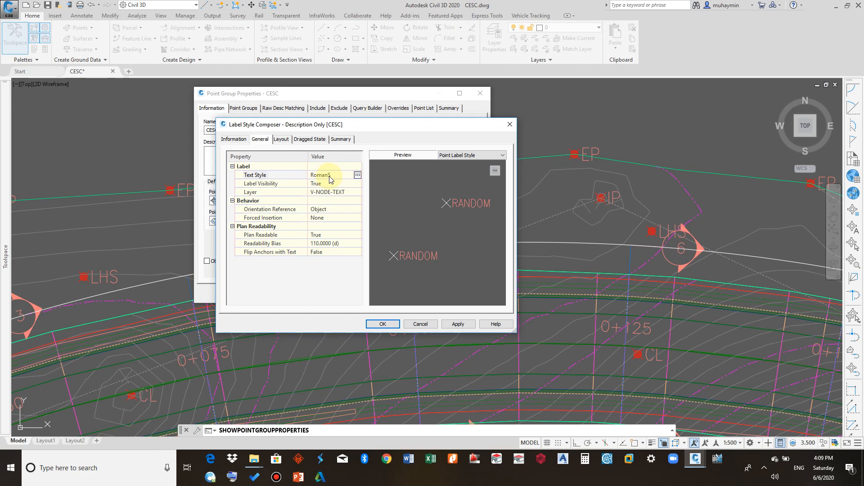
pyautogui.click(325, 185)
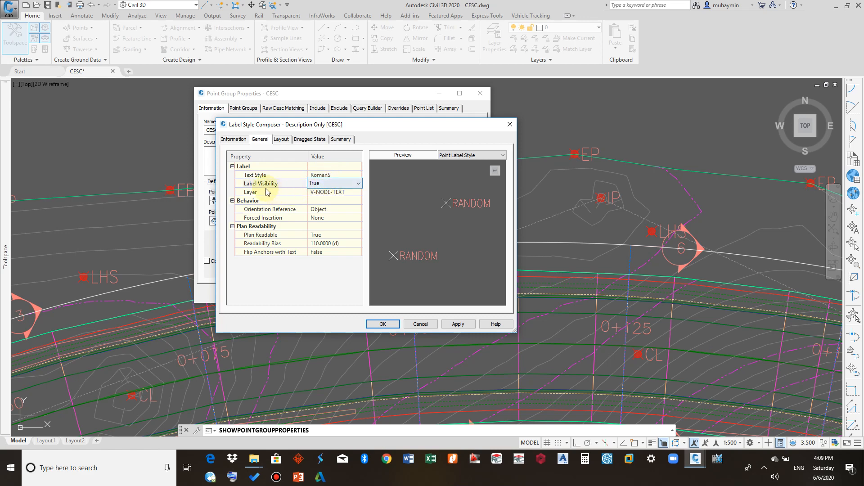
pyautogui.click(348, 183)
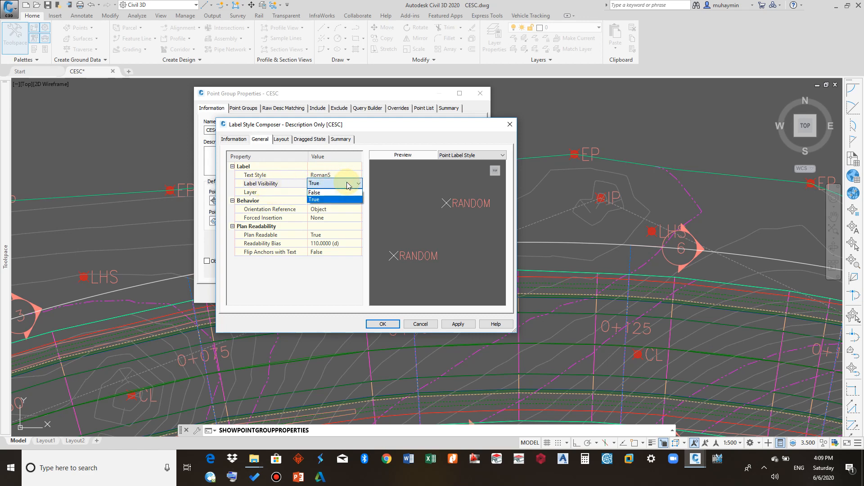
pyautogui.click(330, 192)
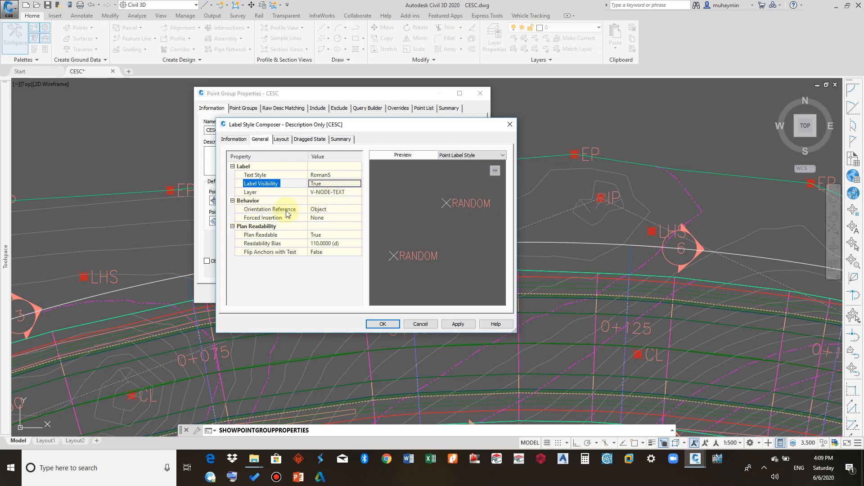
pyautogui.click(328, 209)
pyautogui.click(340, 209)
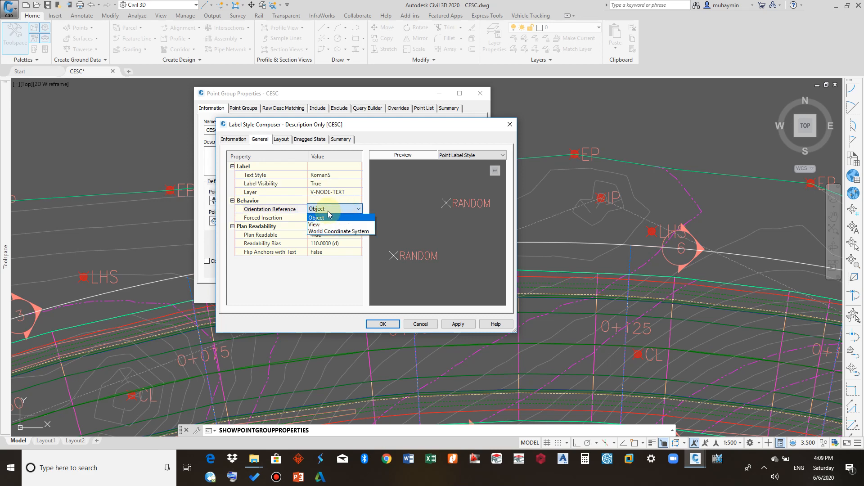
pyautogui.click(329, 209)
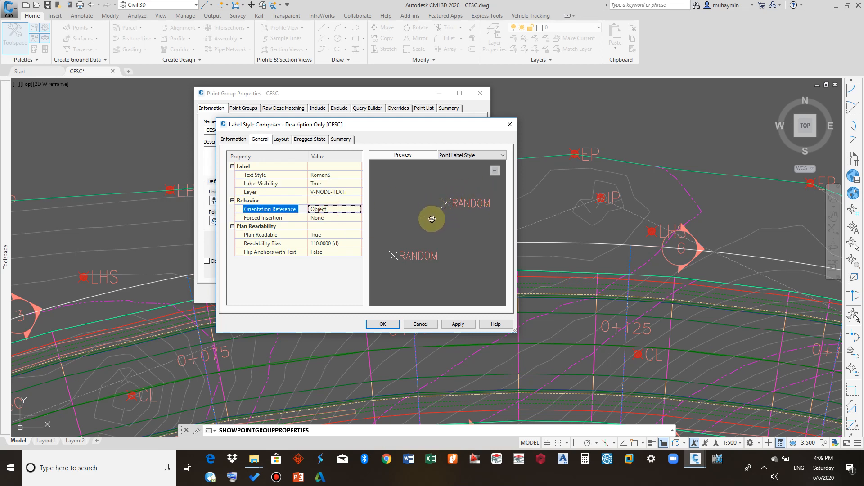
pyautogui.click(341, 219)
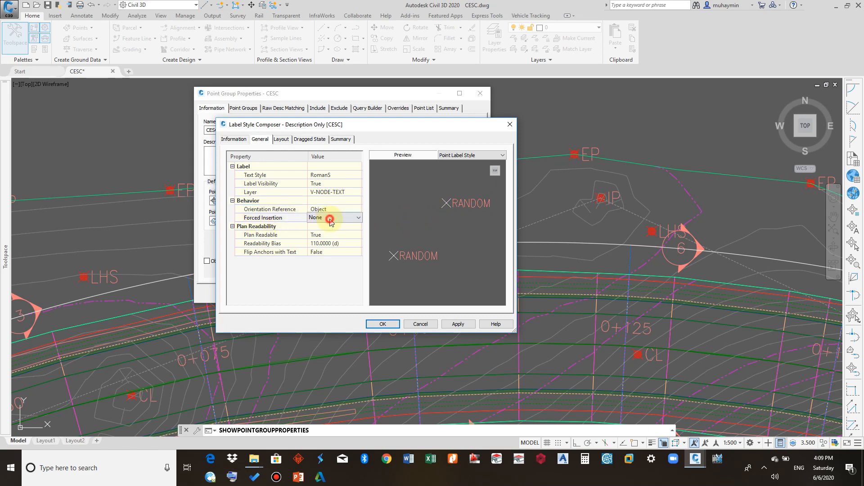
pyautogui.click(342, 218)
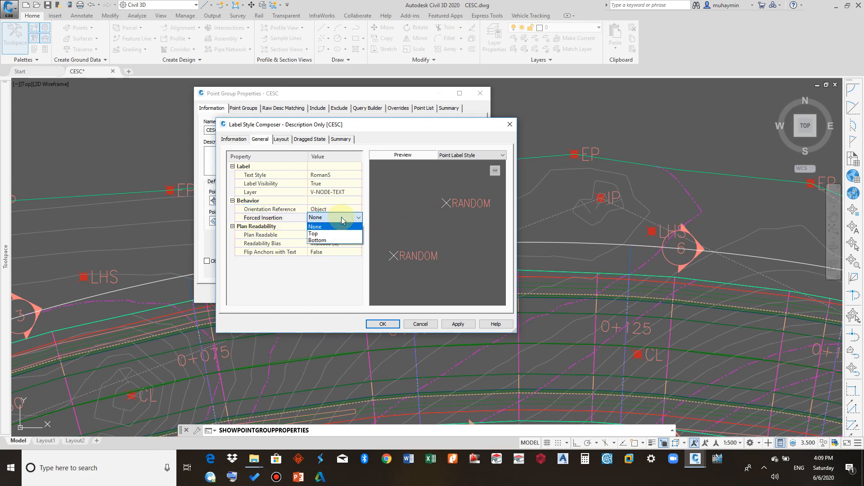
pyautogui.click(342, 219)
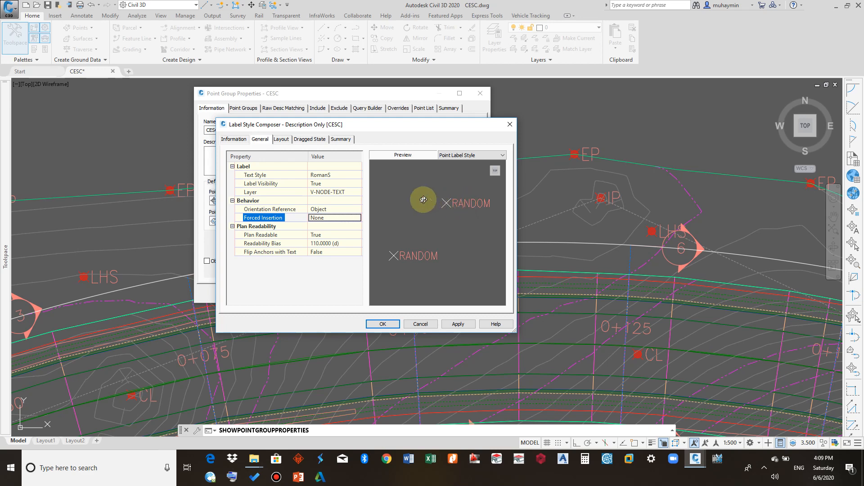
# - Open the help page for the label style's General settings and read through the behavior descriptions
pyautogui.click(495, 322)
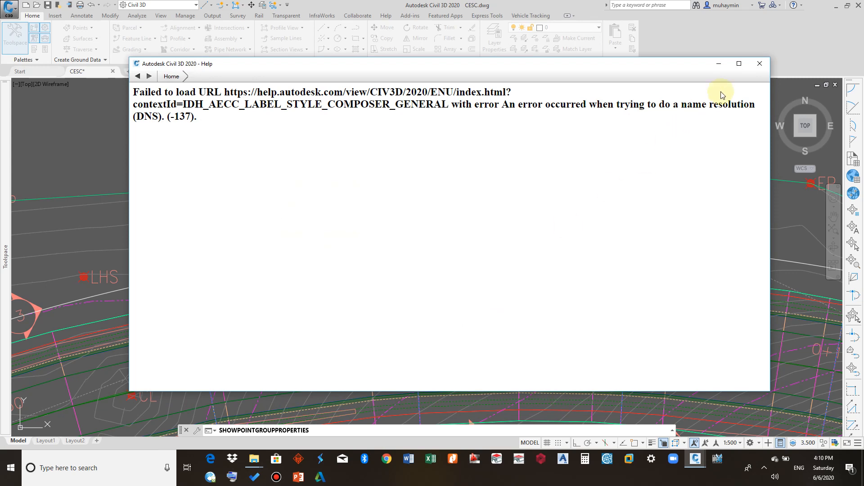
pyautogui.click(759, 64)
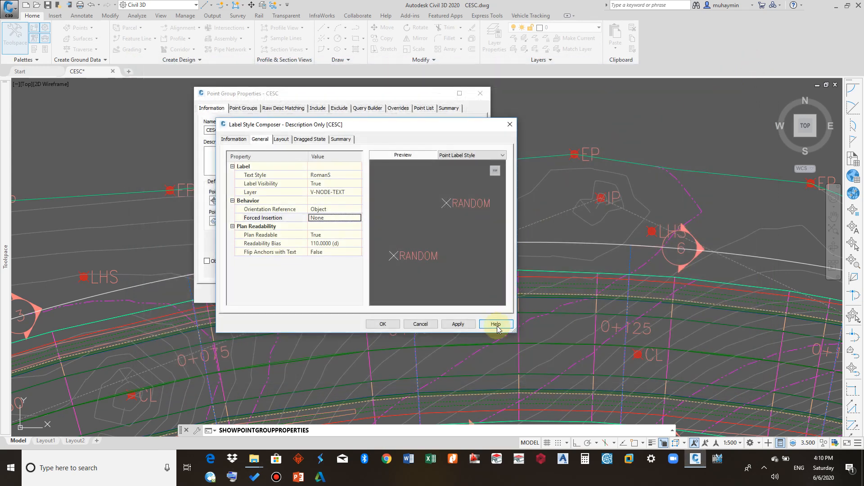
pyautogui.click(497, 325)
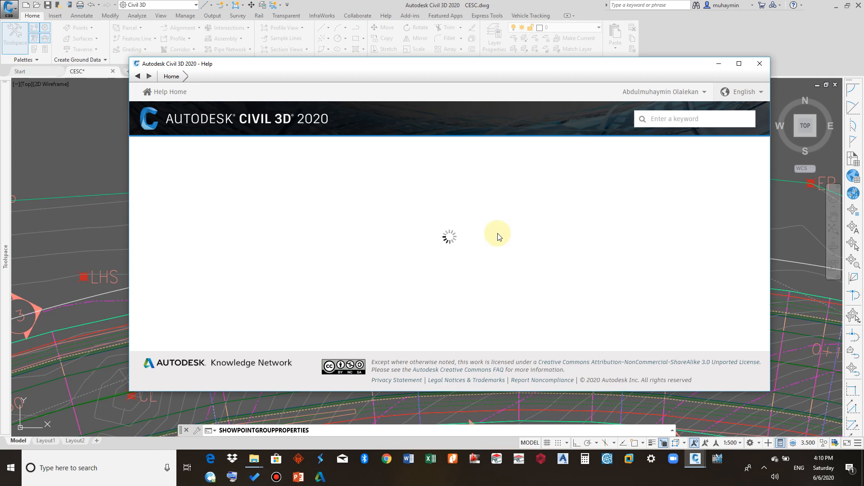
pyautogui.scroll(-2, 498, 236)
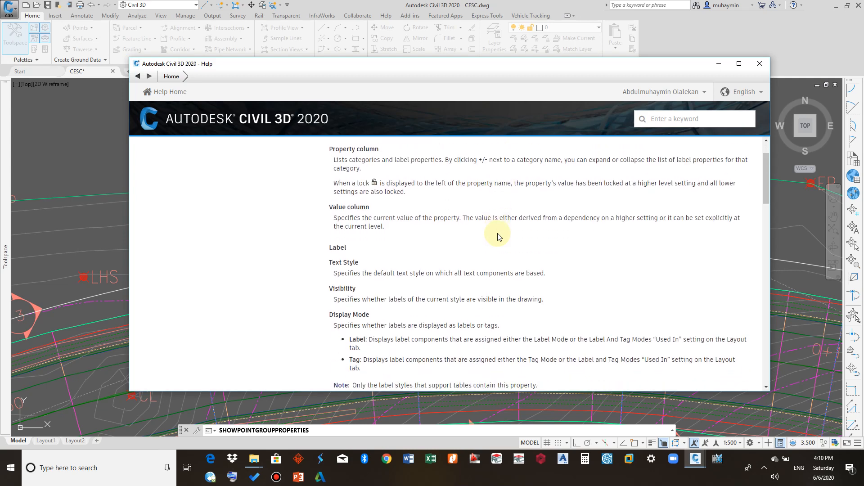
pyautogui.scroll(-5, 498, 237)
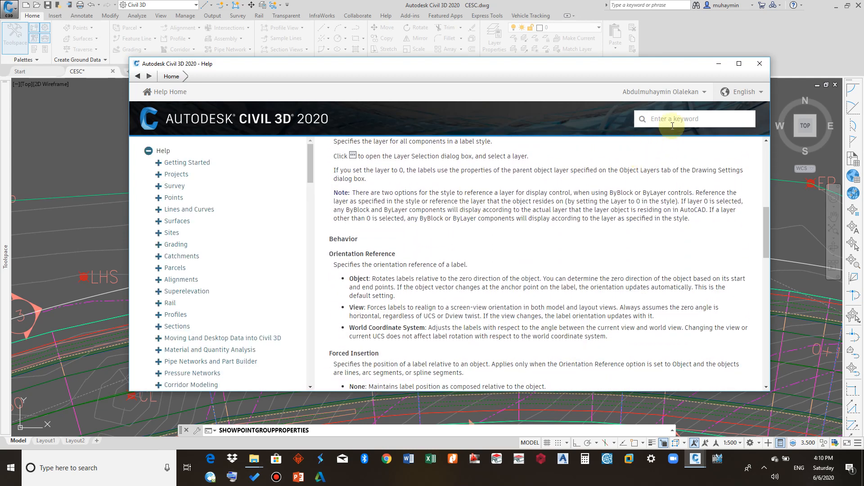
pyautogui.click(756, 65)
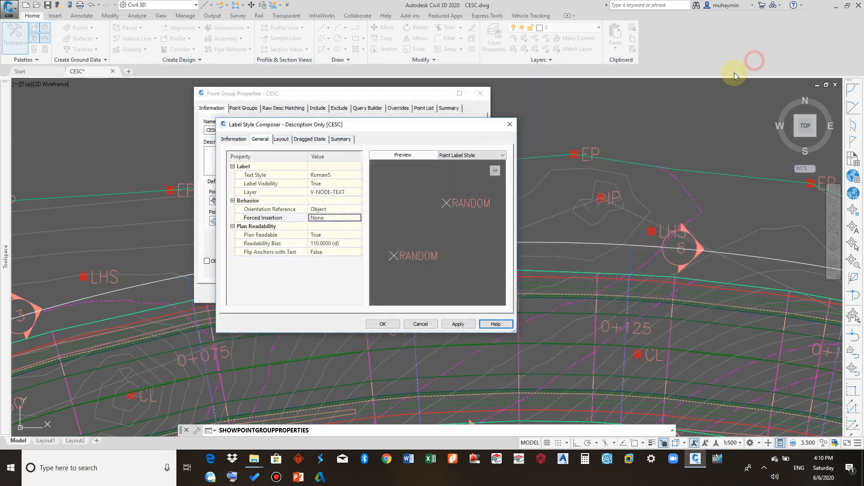
# - Open the label style's Layout tab and check the available label components
pyautogui.click(281, 140)
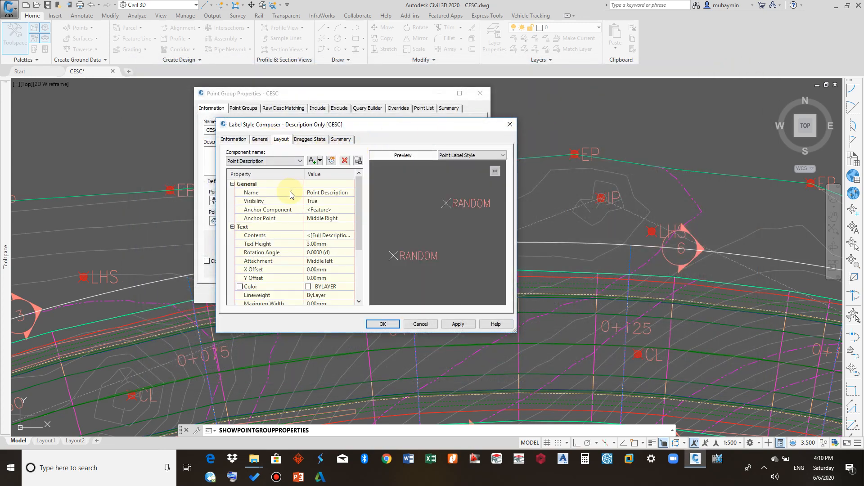
pyautogui.click(291, 160)
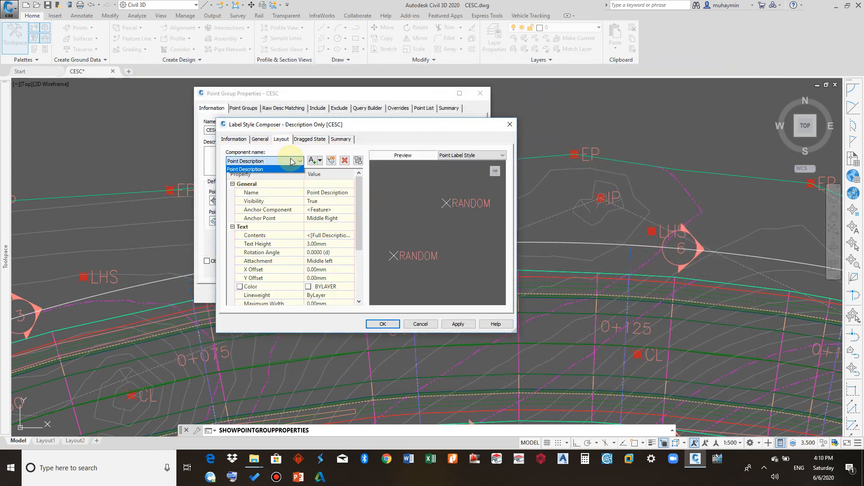
pyautogui.click(265, 169)
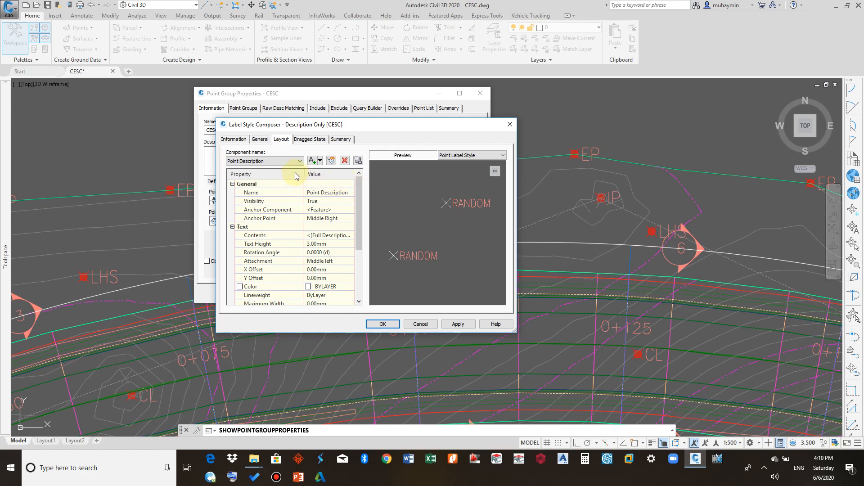
pyautogui.moveTo(306, 125); pyautogui.dragTo(548, 109)
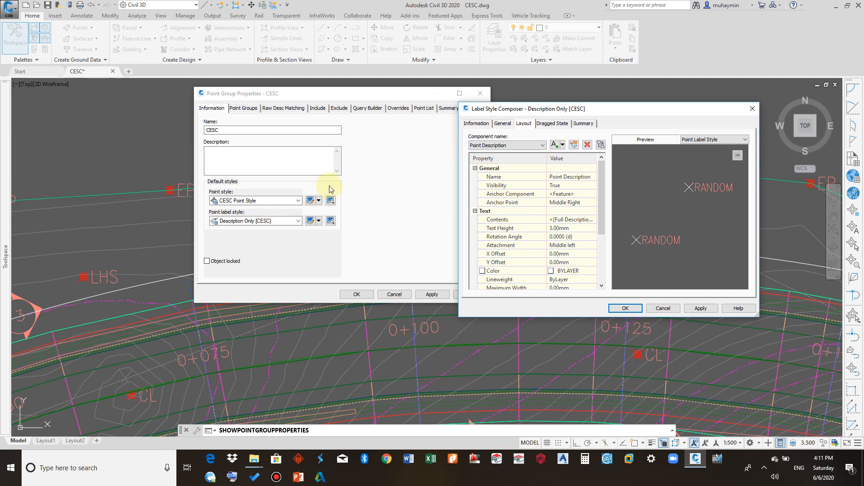
# - Add a new text component to the label style layout and name it Elevation
pyautogui.click(562, 144)
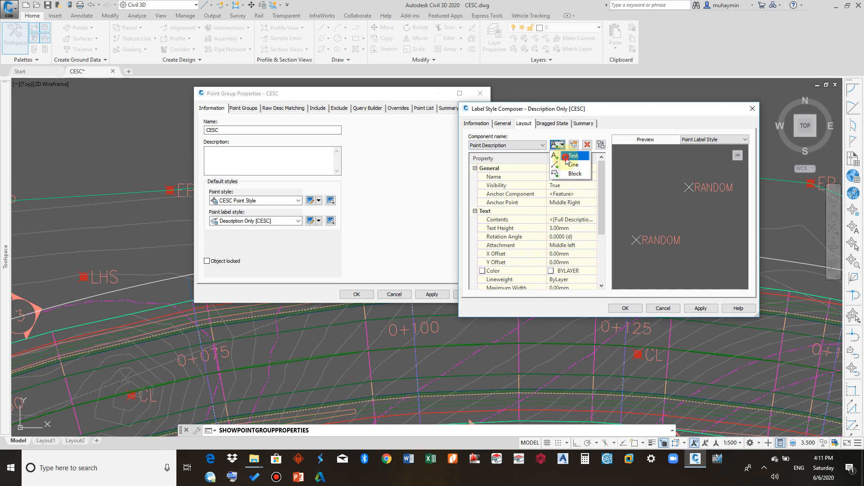
pyautogui.click(568, 156)
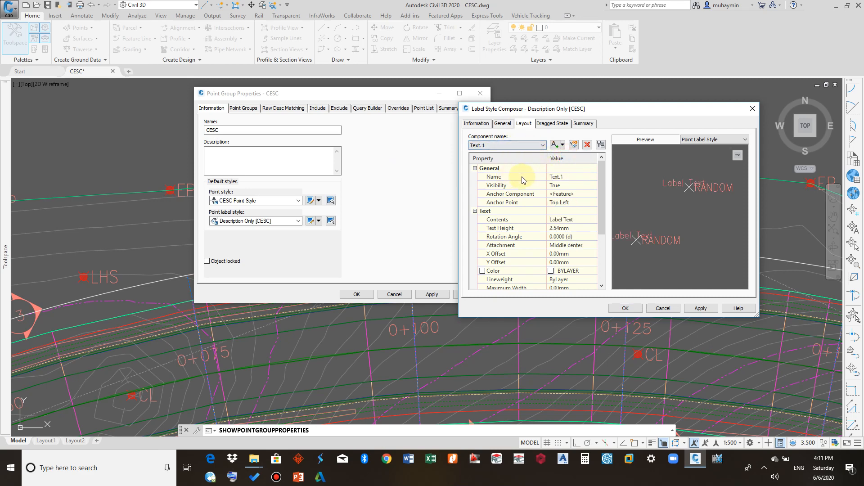
pyautogui.click(567, 176)
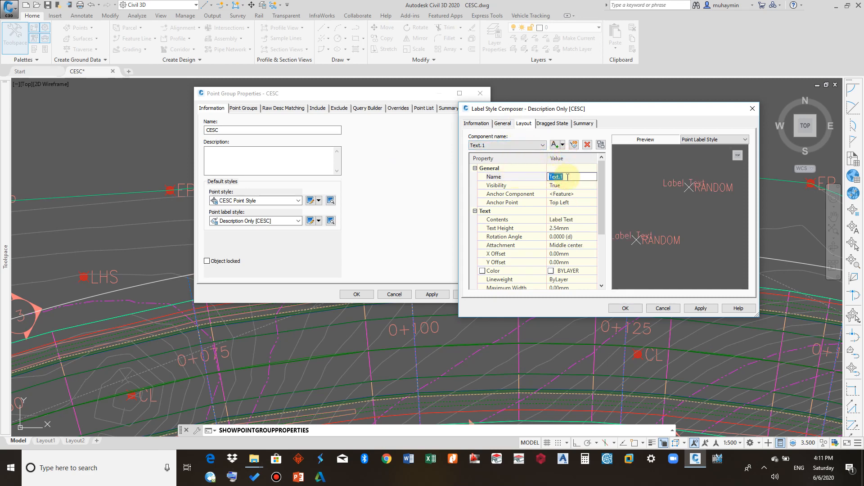
pyautogui.write('Ek')
pyautogui.write('levatio')
pyautogui.write('n')
pyautogui.click(561, 186)
pyautogui.scroll(-1, 561, 228)
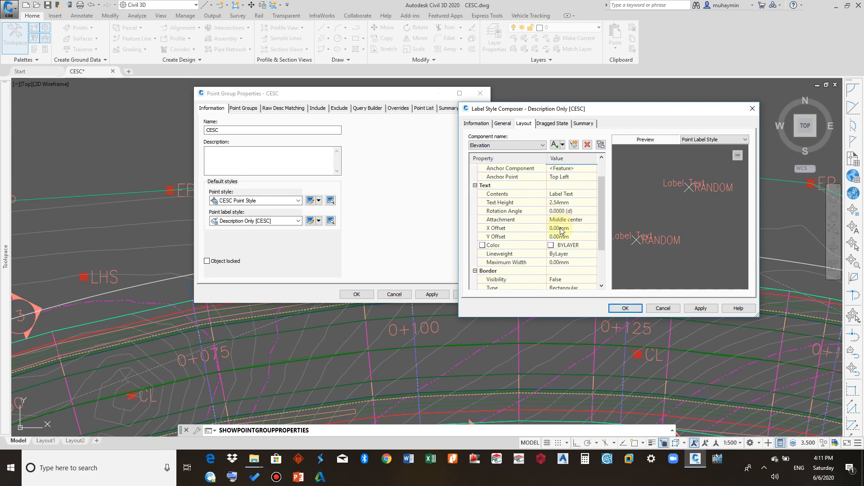
pyautogui.scroll(1, 559, 219)
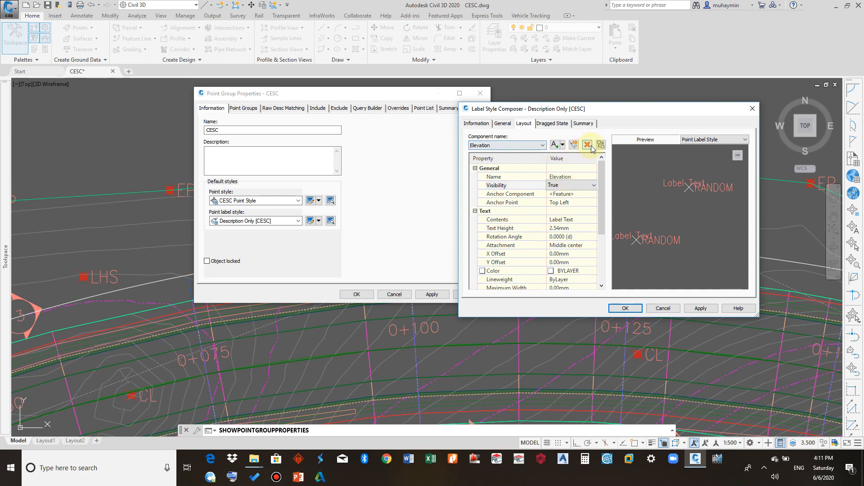
# - Delete the Elevation text component and review the remaining Point Description component's properties
pyautogui.click(590, 146)
pyautogui.click(525, 144)
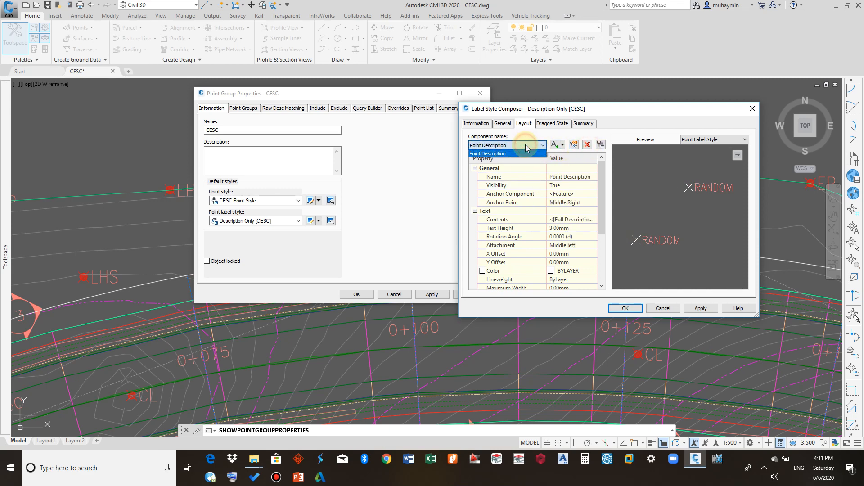
pyautogui.click(525, 145)
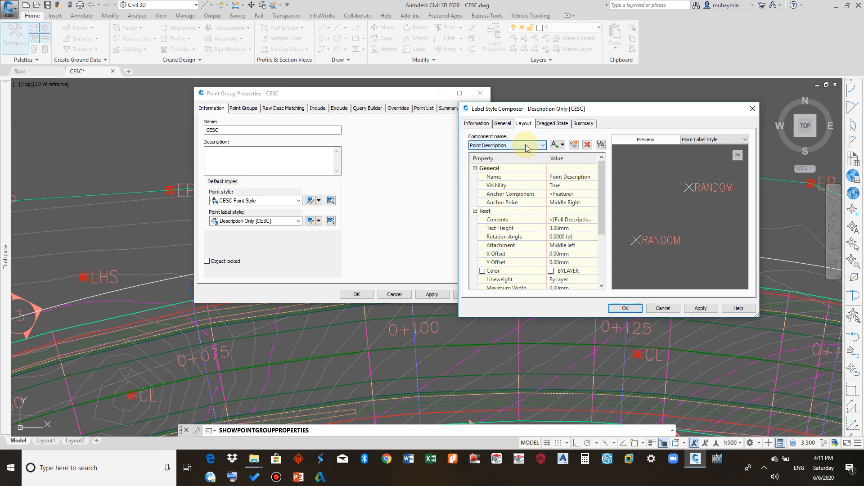
pyautogui.scroll(-2, 545, 212)
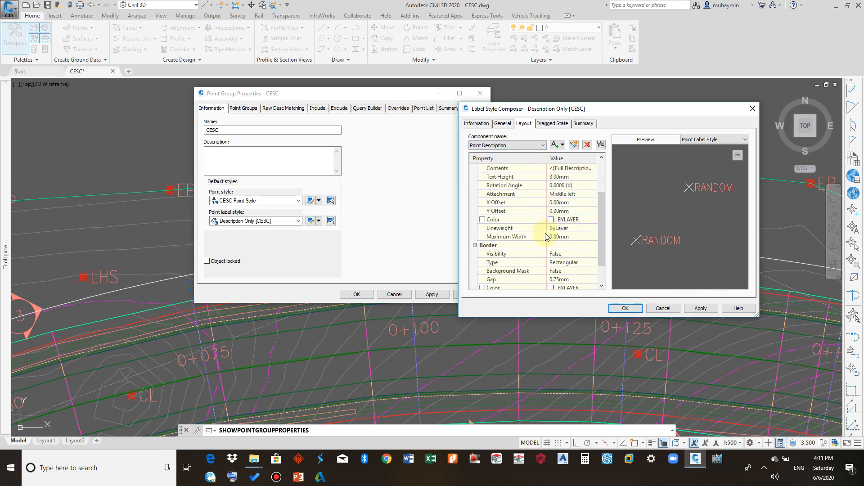
pyautogui.scroll(2, 545, 235)
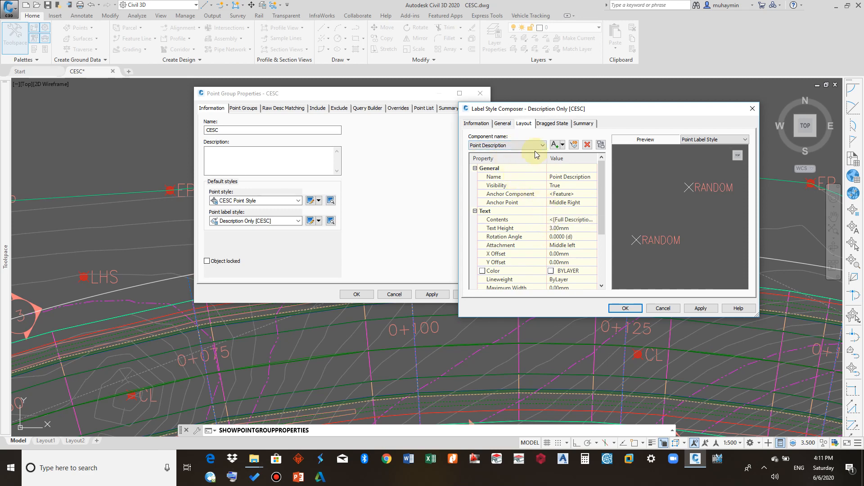
# - Review the label style's Dragged State and Summary tabs, then close the label style composer
pyautogui.click(548, 124)
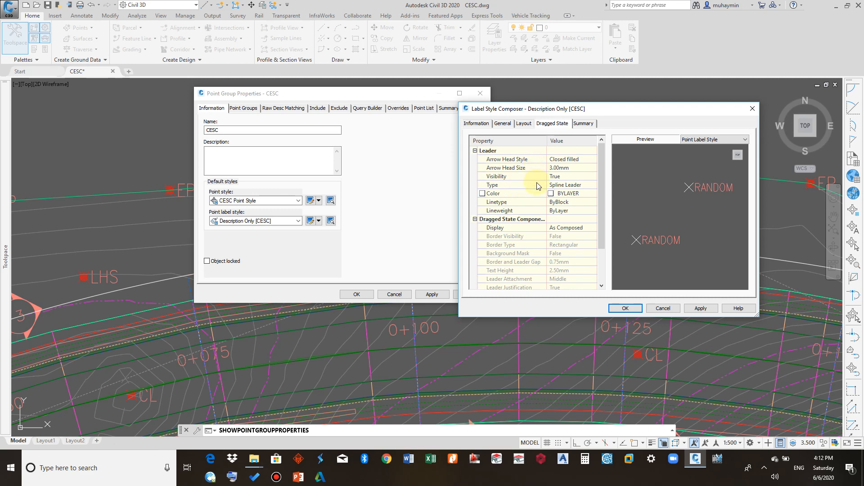
pyautogui.click(579, 124)
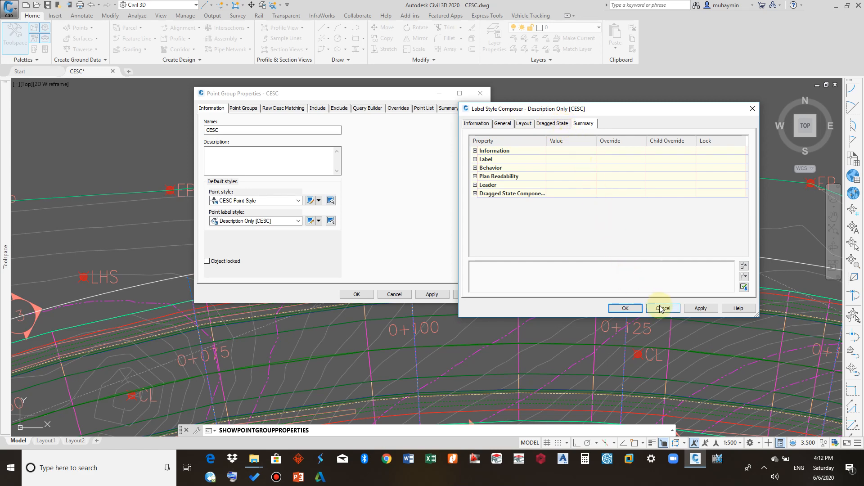
pyautogui.click(630, 310)
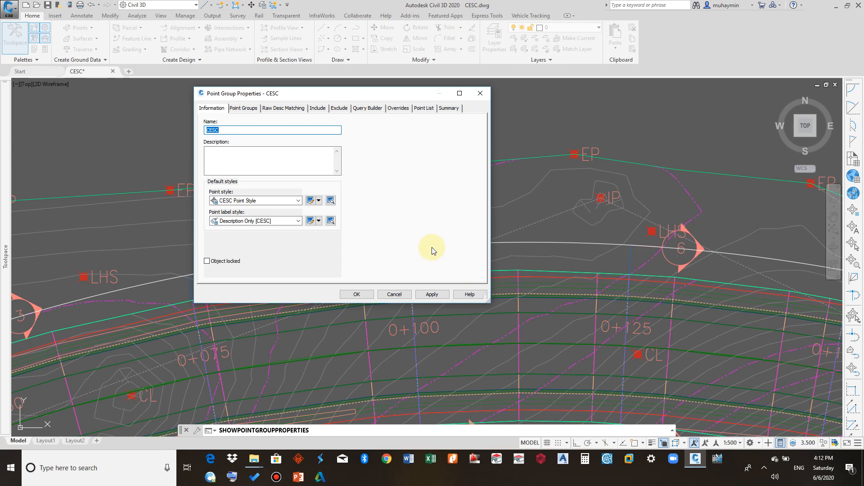
# - Review the point group's Point Groups, Raw Desc Matching and Include tabs, trying the Include all points option
pyautogui.click(250, 110)
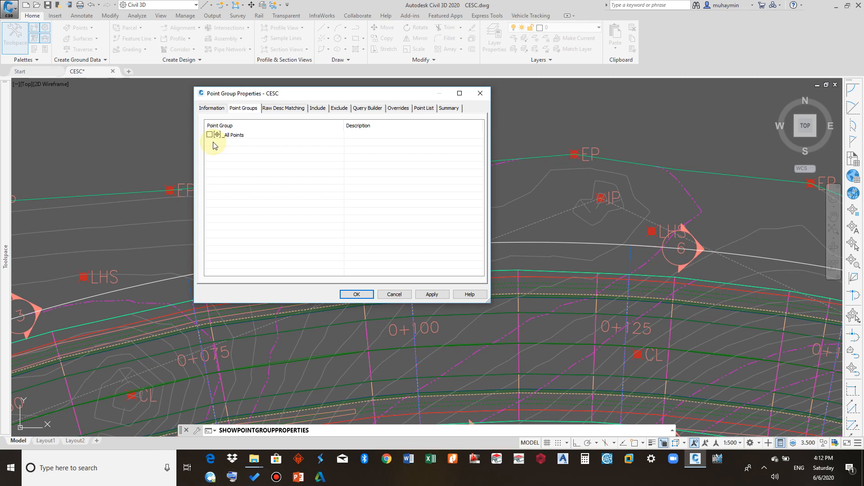
pyautogui.click(280, 111)
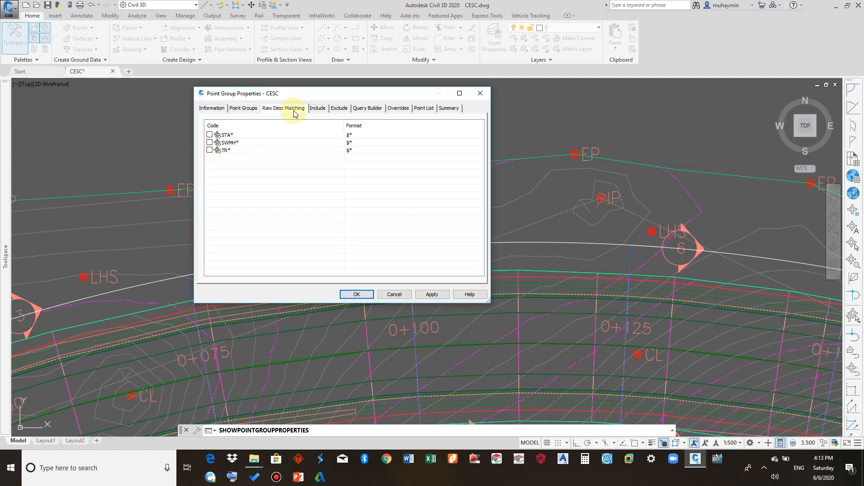
pyautogui.click(321, 110)
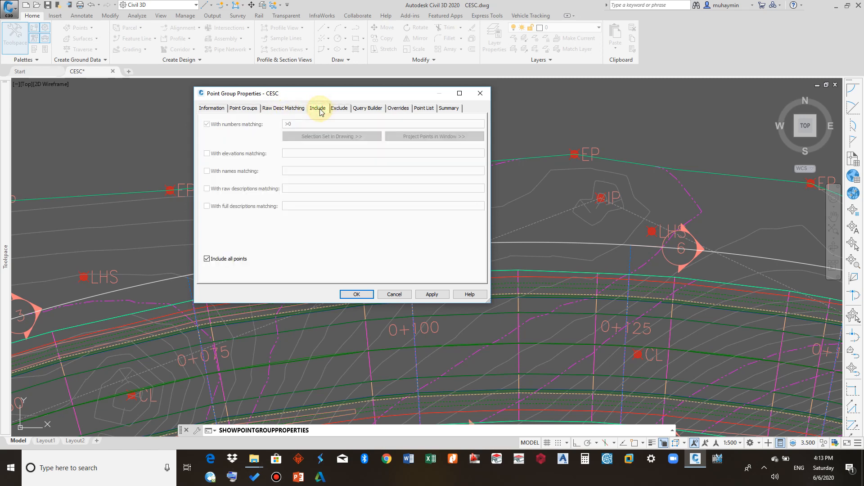
pyautogui.click(240, 259)
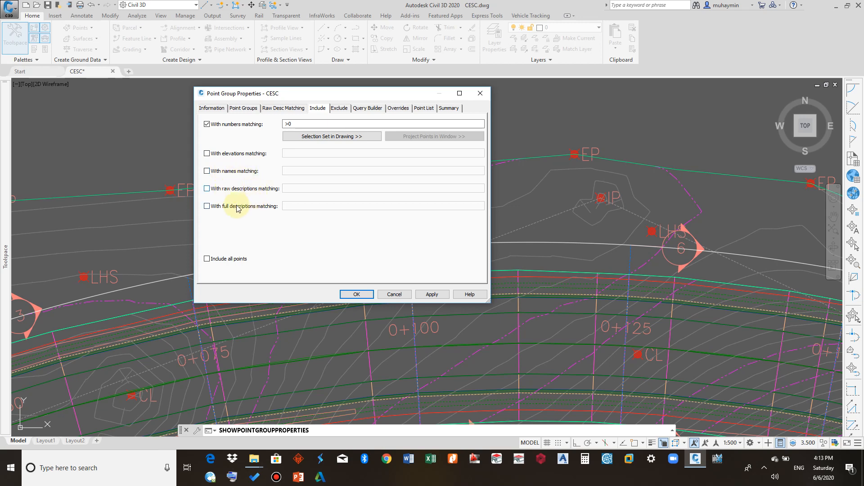
# - Review the point group's Exclude and Summary tabs, then cancel the point group properties dialog
pyautogui.click(336, 109)
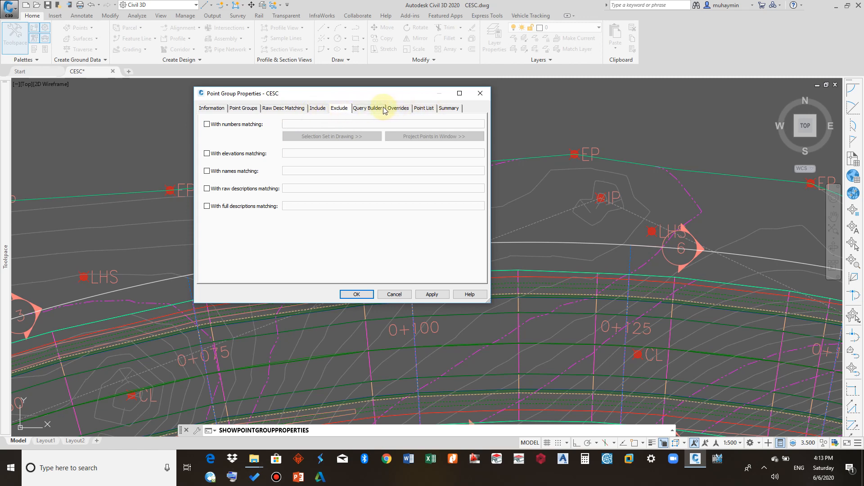
pyautogui.click(446, 109)
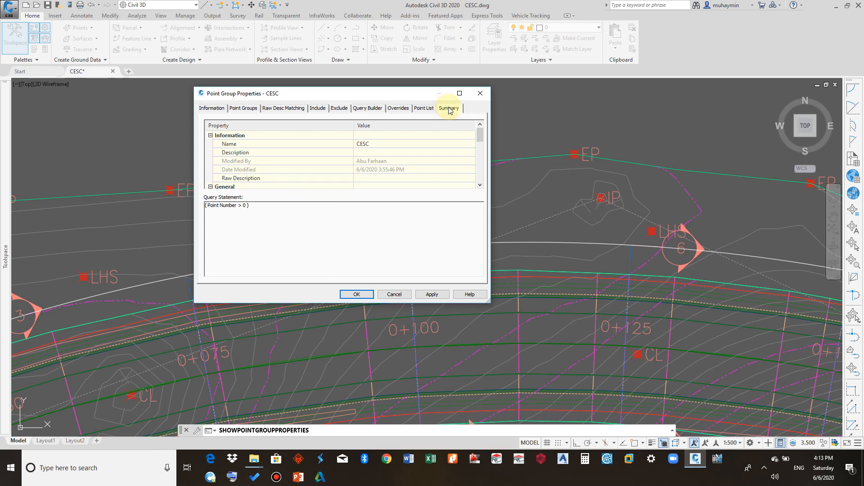
pyautogui.scroll(-1, 431, 152)
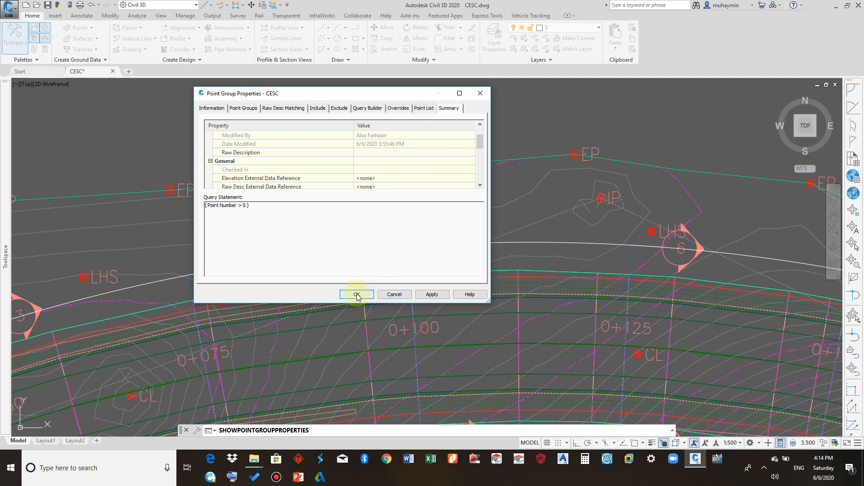
pyautogui.click(390, 295)
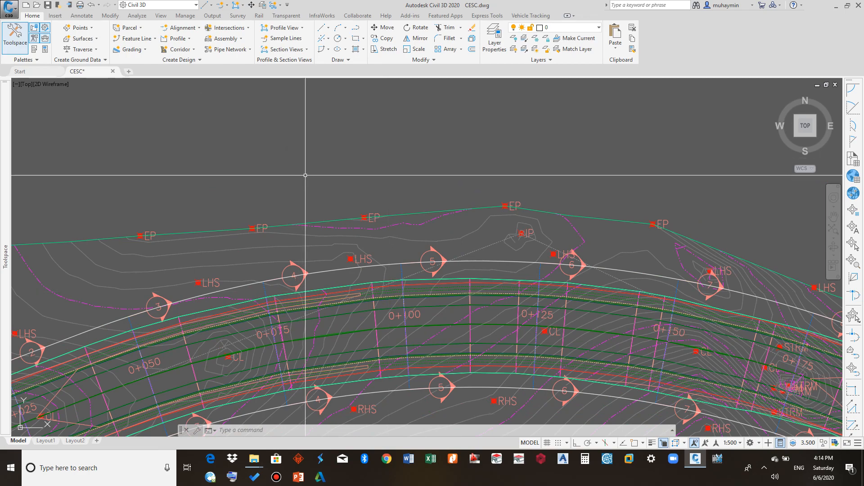
pyautogui.scroll(-4, 320, 170)
pyautogui.scroll(6, 224, 181)
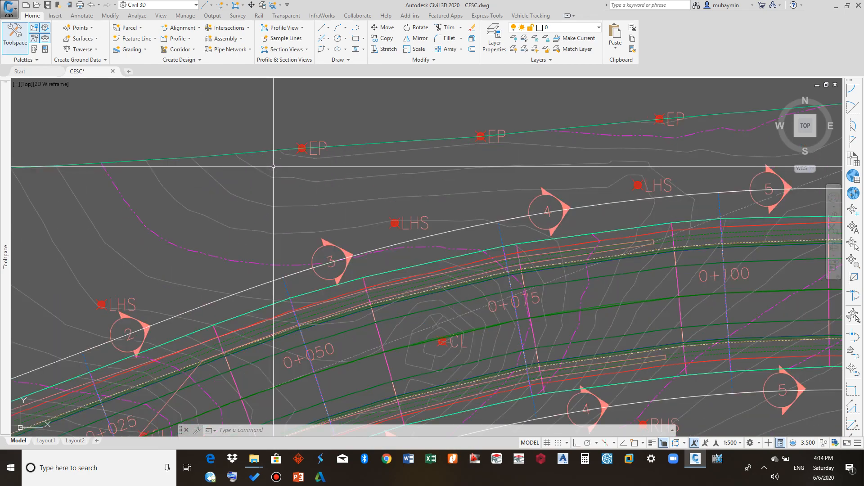
pyautogui.scroll(-5, 324, 144)
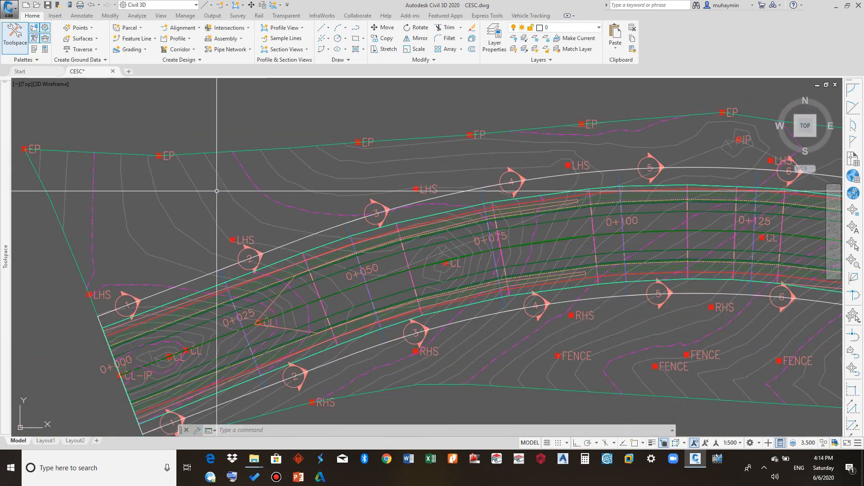
pyautogui.scroll(7, 160, 159)
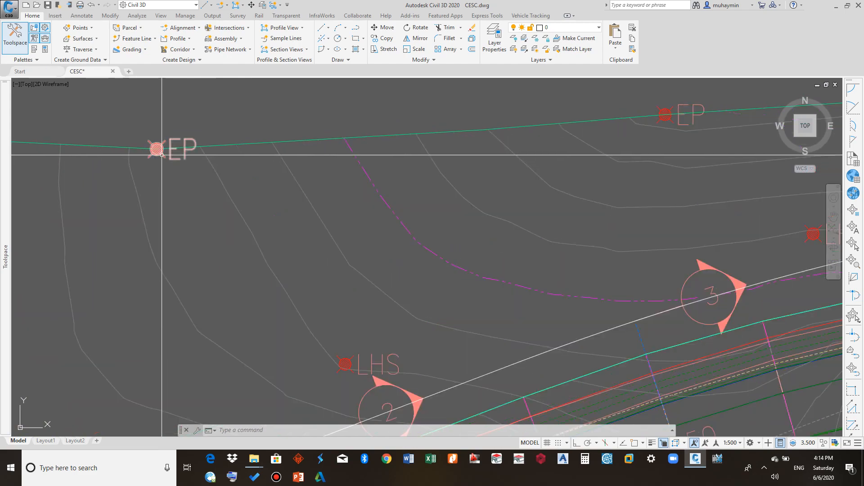
pyautogui.moveTo(166, 164)
pyautogui.mouseDown(button='middle')
pyautogui.moveTo(174, 186)
pyautogui.moveTo(196, 200)
pyautogui.mouseUp(button='middle')
pyautogui.scroll(-8, 174, 186)
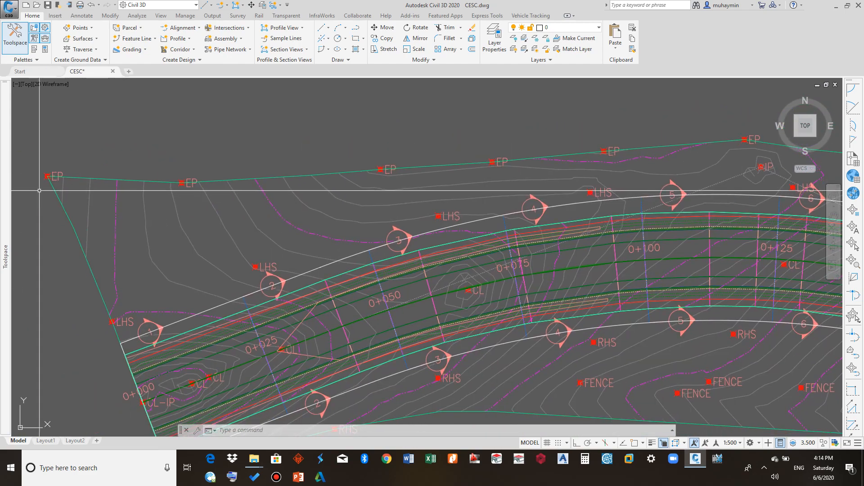
# - Open the EGL surface's properties and edit its current surface style, Contours 0.1m and 0.5m (CESC)
pyautogui.moveTo(3, 216)
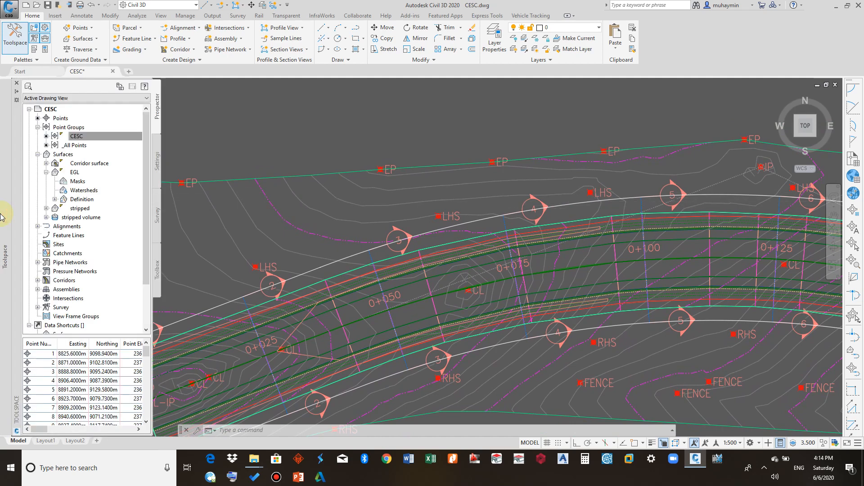
pyautogui.click(74, 173)
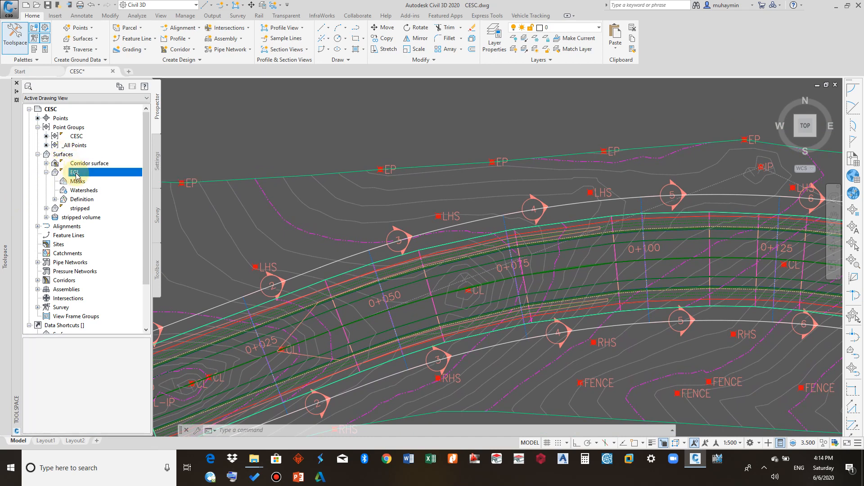
pyautogui.rightClick(75, 174)
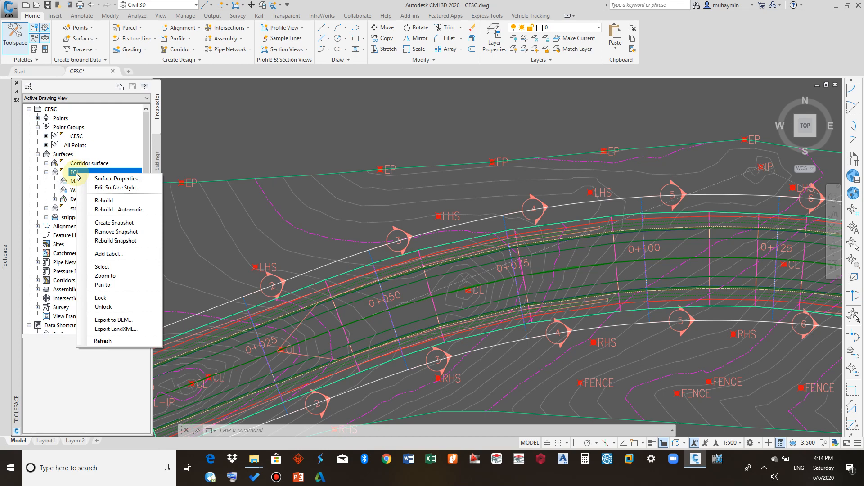
pyautogui.click(120, 179)
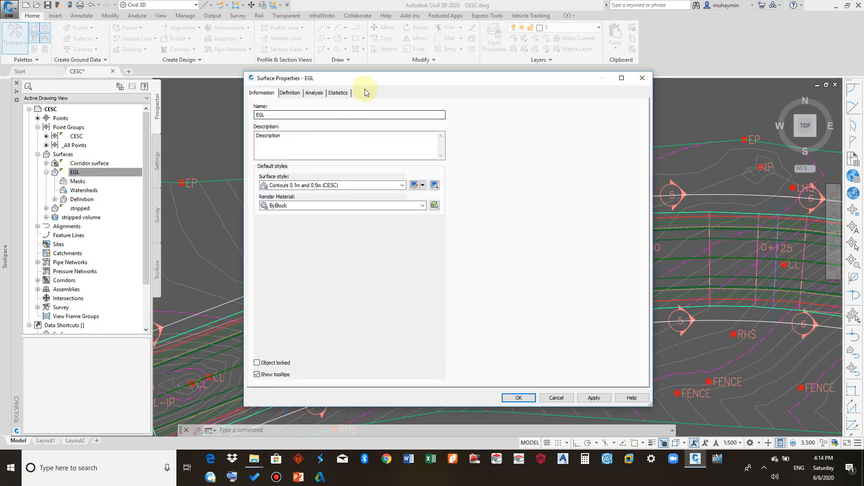
pyautogui.moveTo(370, 79); pyautogui.dragTo(276, 90)
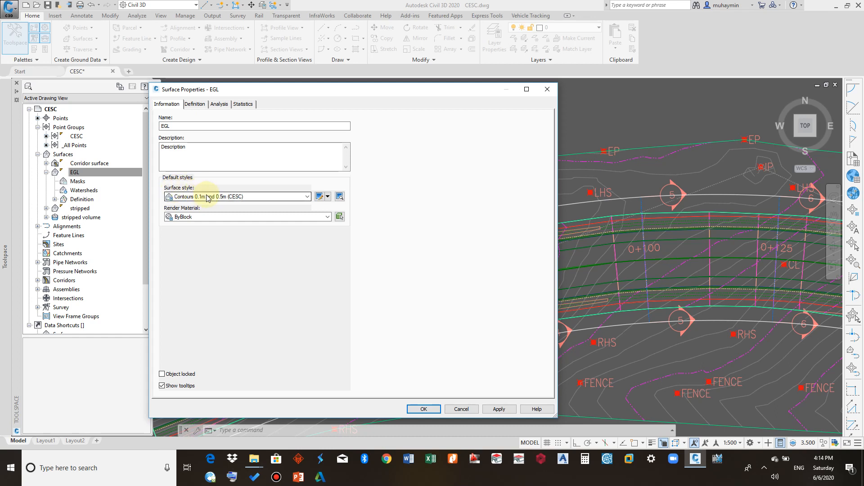
pyautogui.click(328, 196)
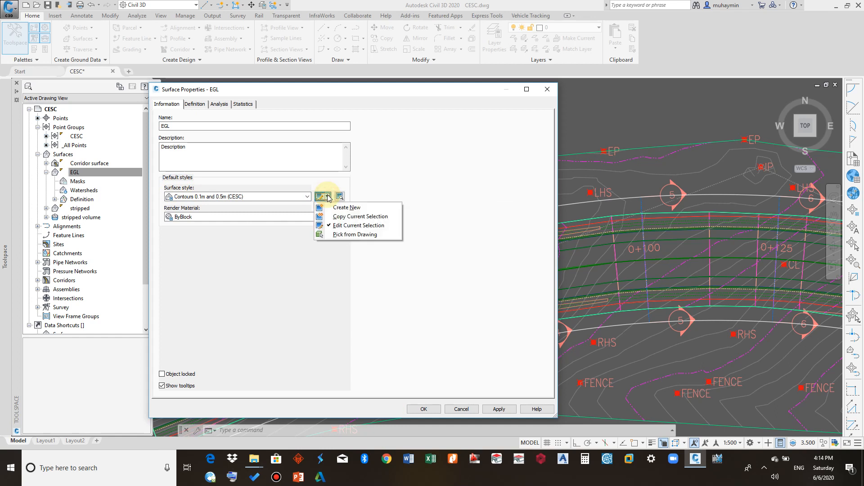
pyautogui.click(357, 225)
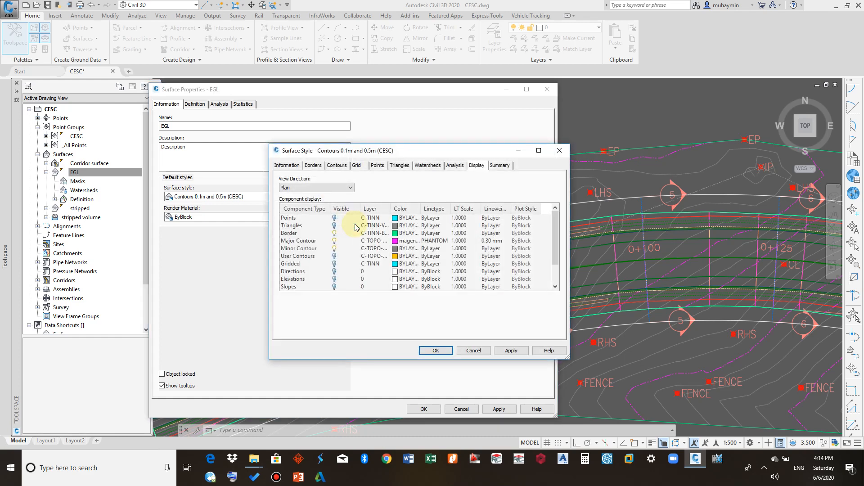
# - Change the surface style's description to "Surface contours at 0.1m and 0.5m intervals", removing "(Background)"
pyautogui.moveTo(381, 148); pyautogui.dragTo(307, 151)
pyautogui.click(223, 165)
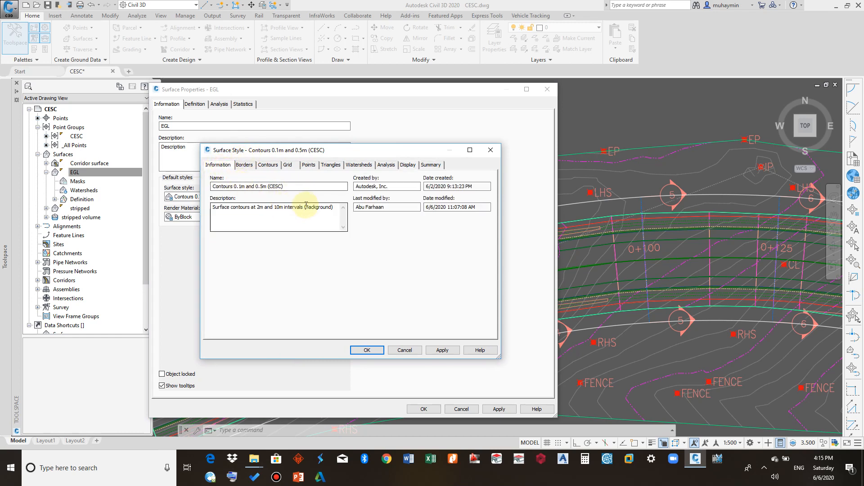
pyautogui.moveTo(261, 206); pyautogui.dragTo(258, 205)
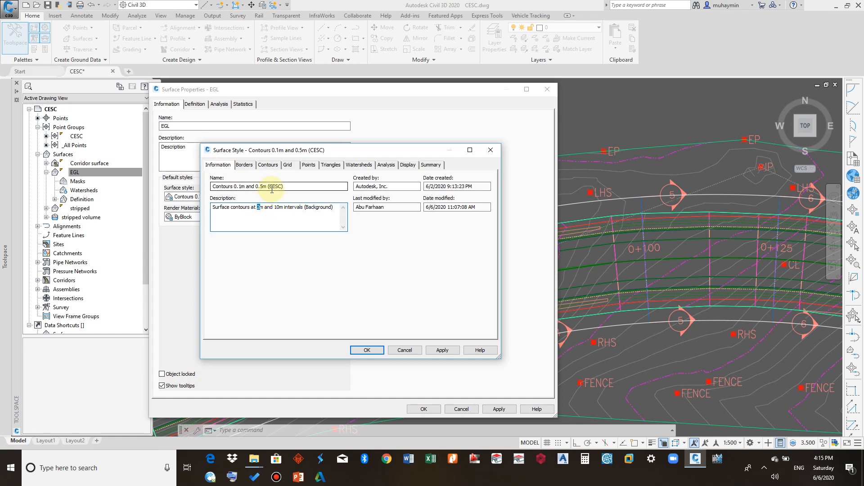
pyautogui.write('0.1')
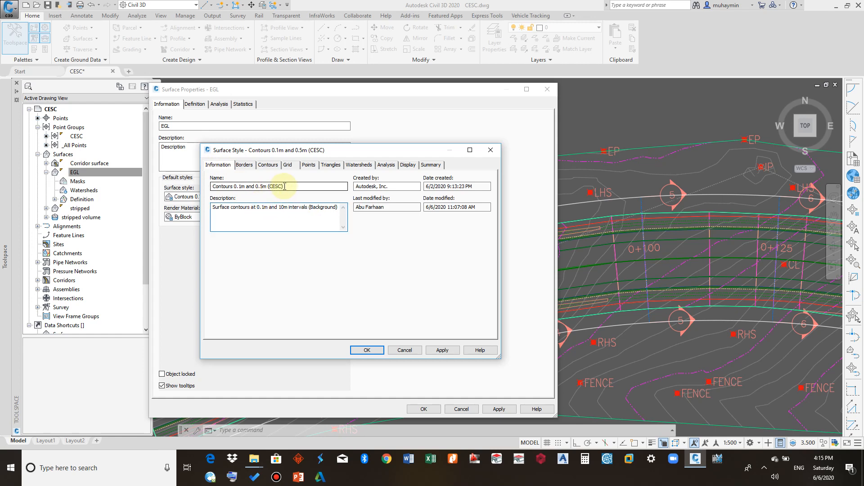
pyautogui.moveTo(284, 208); pyautogui.dragTo(278, 208)
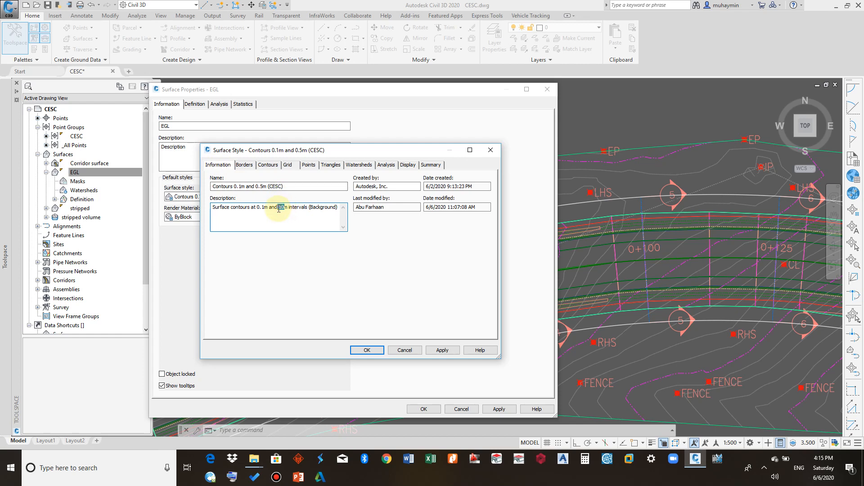
pyautogui.write('0.5')
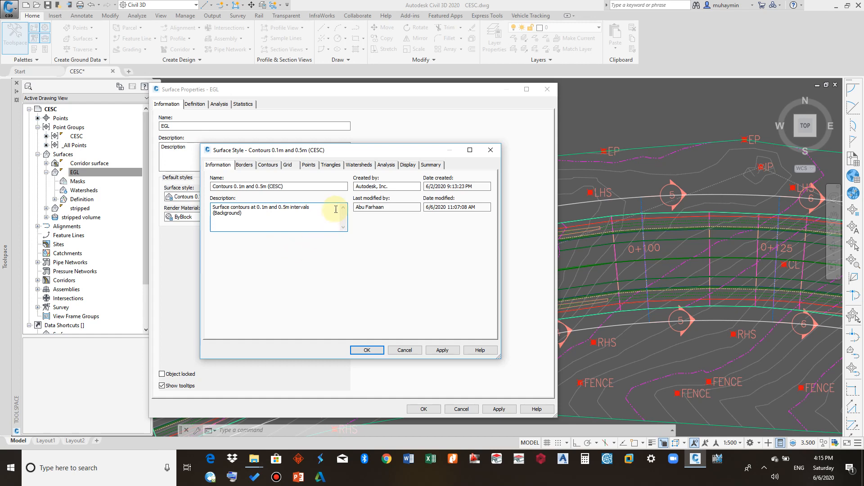
pyautogui.moveTo(245, 213); pyautogui.dragTo(199, 216)
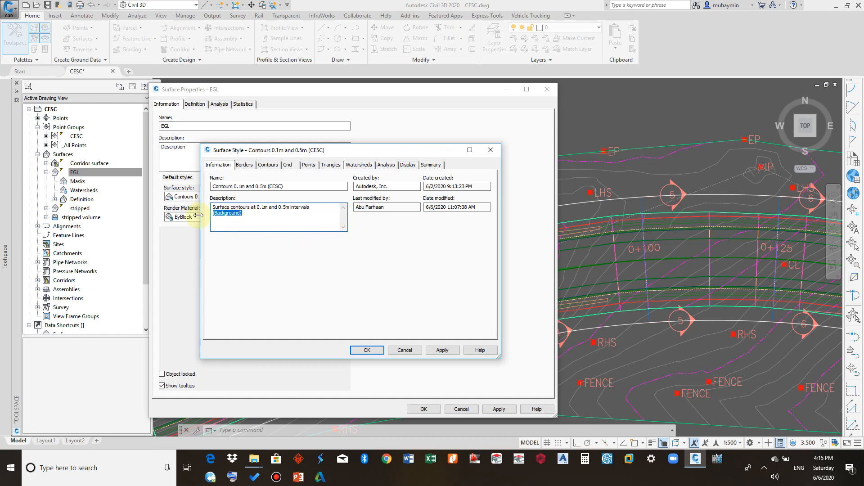
pyautogui.press('BackSpace')
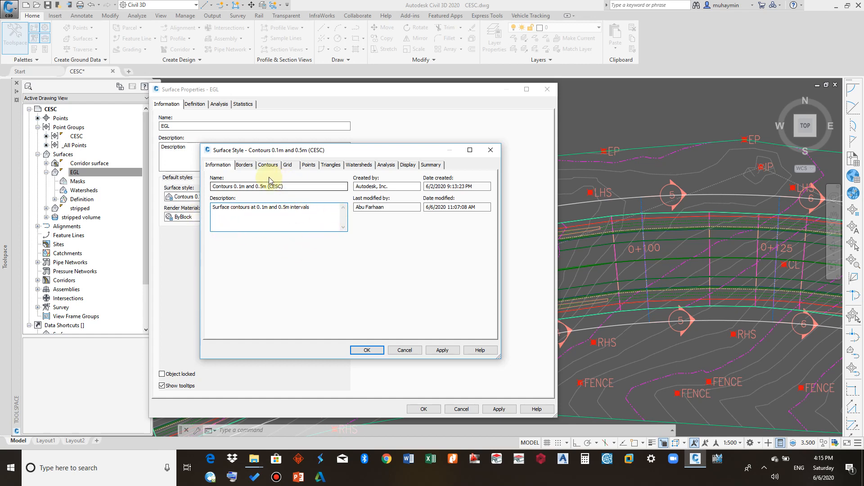
# - Review the surface style's Borders, Contours and Grid tabs, including the primary grid interval
pyautogui.click(246, 165)
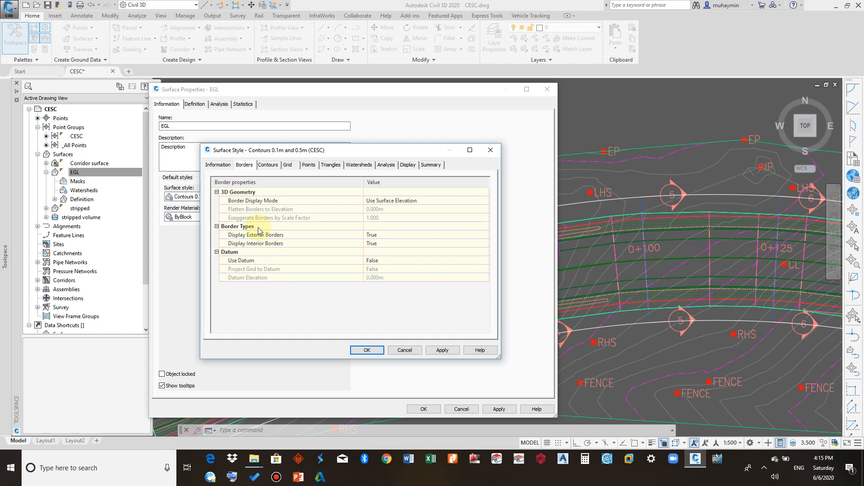
pyautogui.click(269, 166)
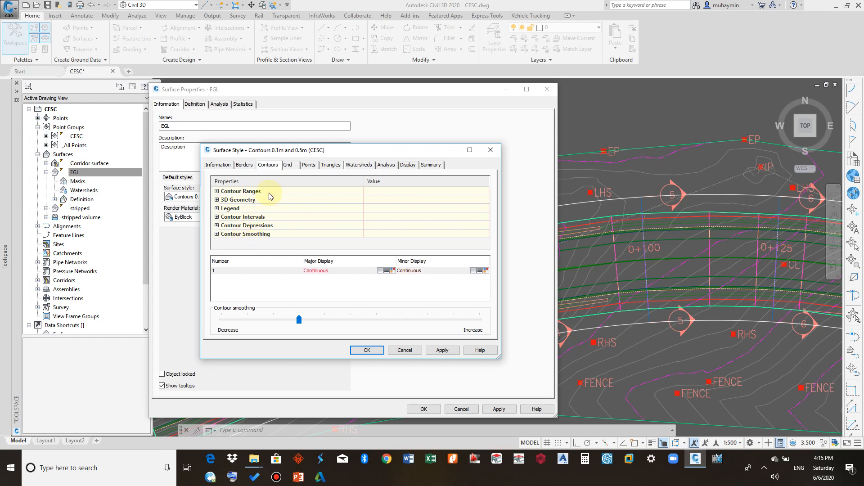
pyautogui.click(288, 165)
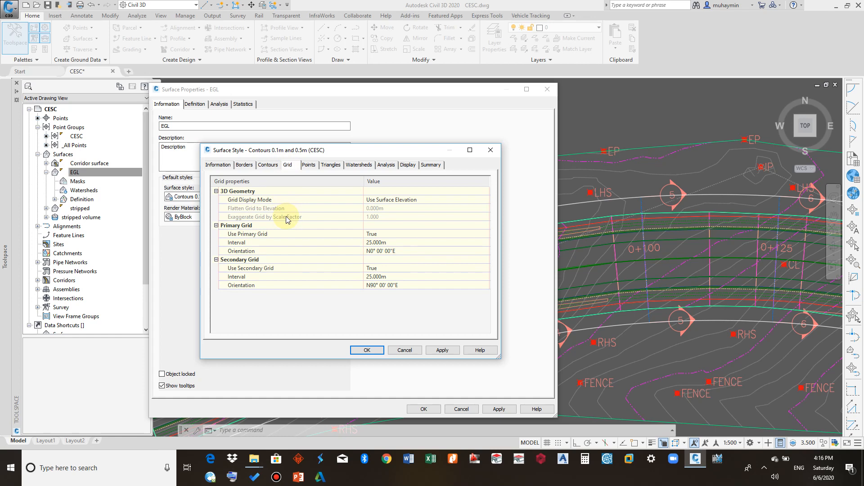
pyautogui.click(390, 243)
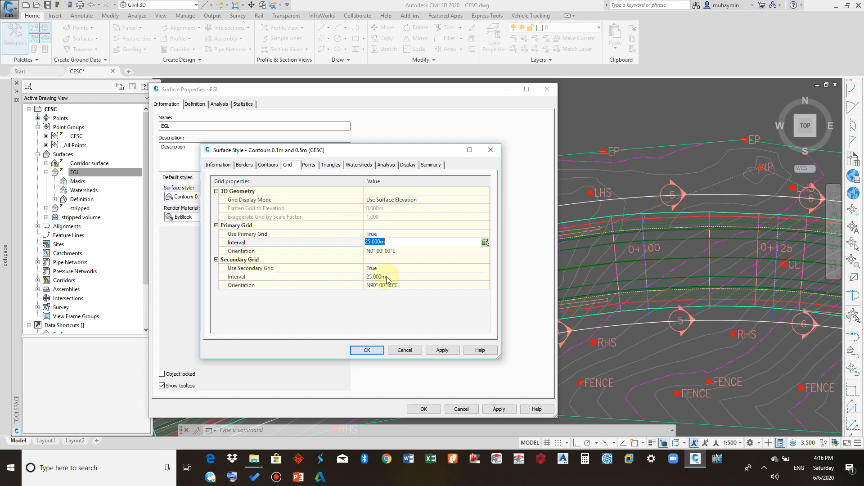
pyautogui.click(352, 225)
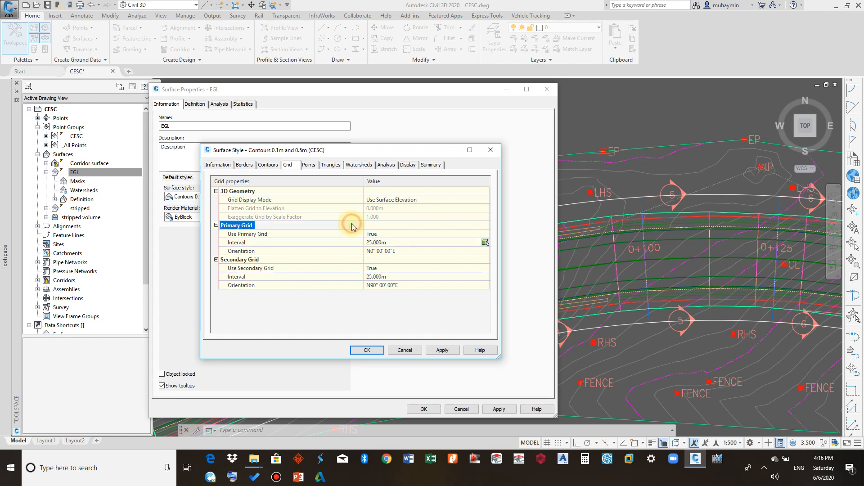
# - Review the style's Analysis elevations, Display components and Summary tabs, then accept the surface style changes
pyautogui.click(387, 166)
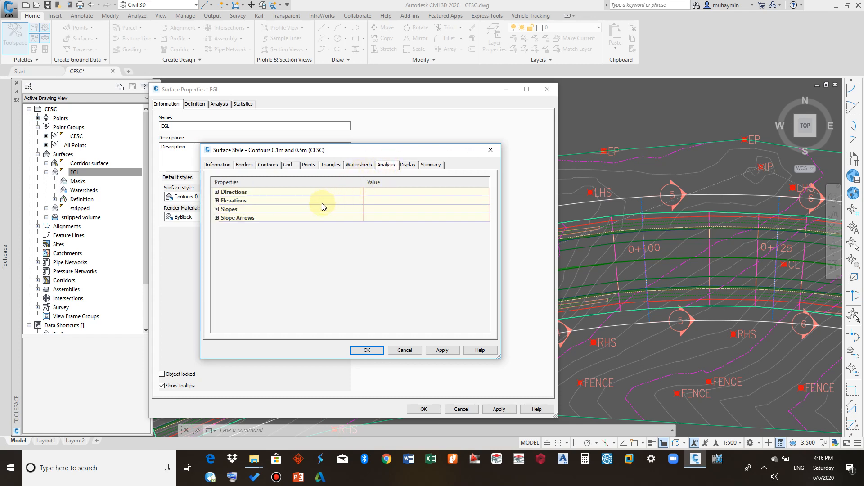
pyautogui.click(217, 201)
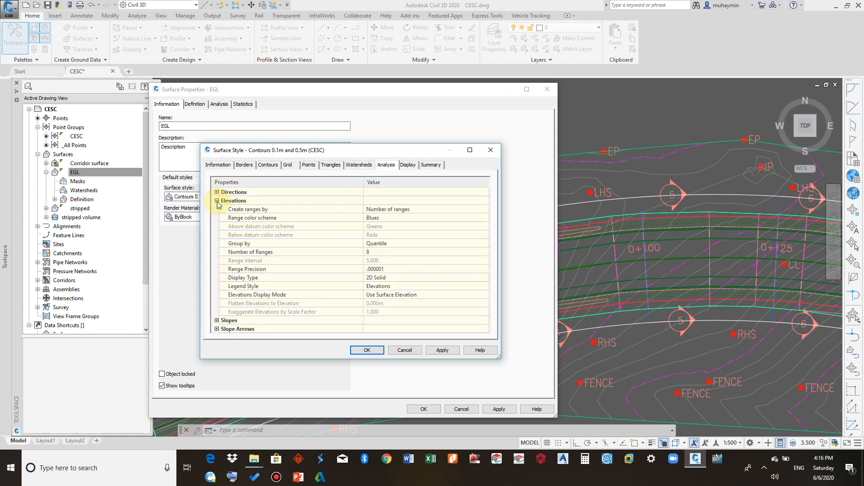
pyautogui.click(216, 201)
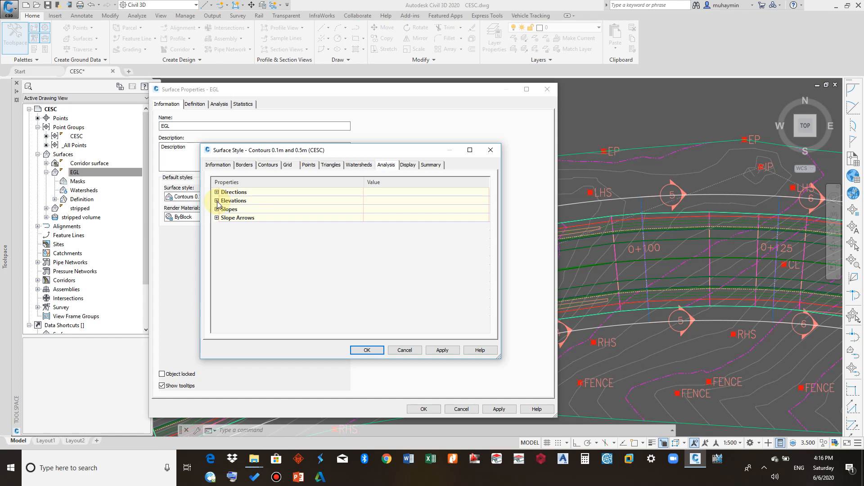
pyautogui.click(409, 166)
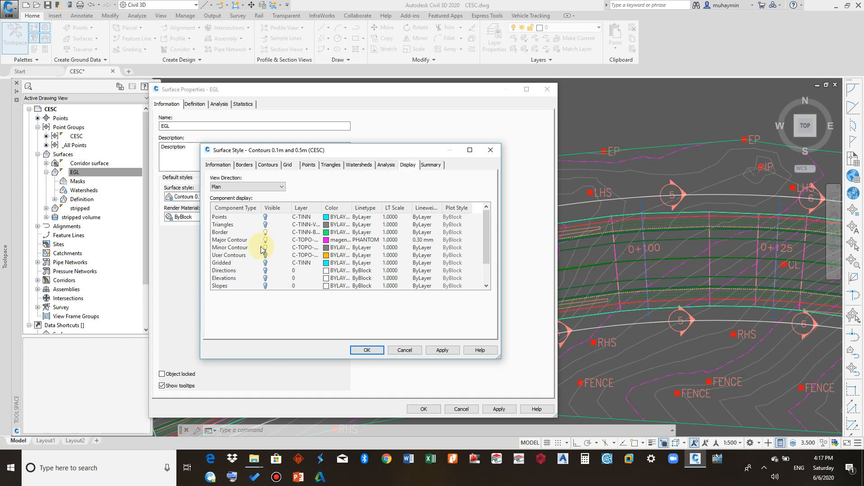
pyautogui.scroll(-1, 266, 255)
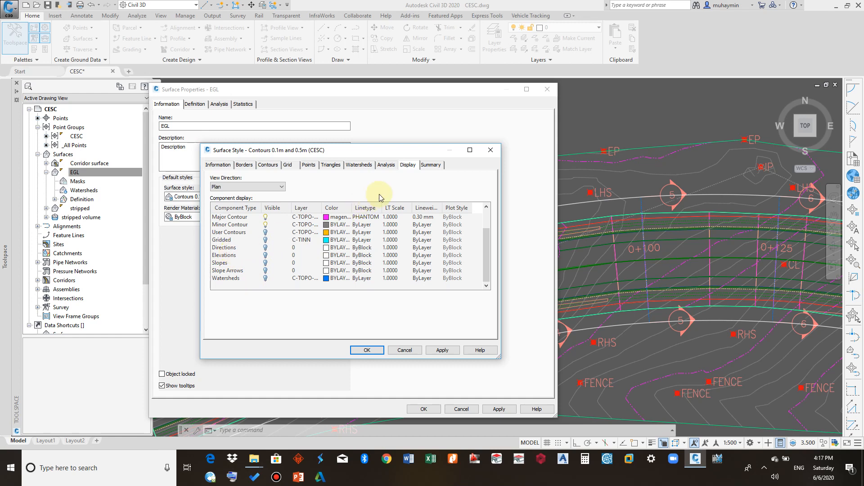
pyautogui.click(428, 166)
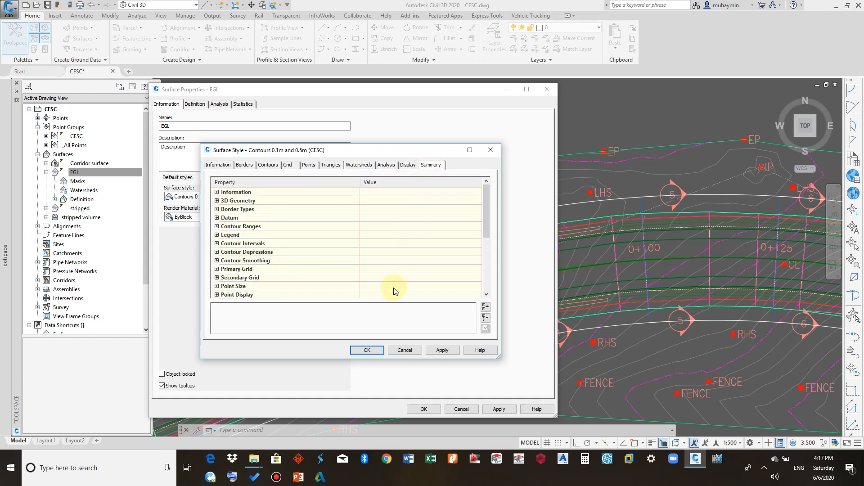
pyautogui.click(367, 350)
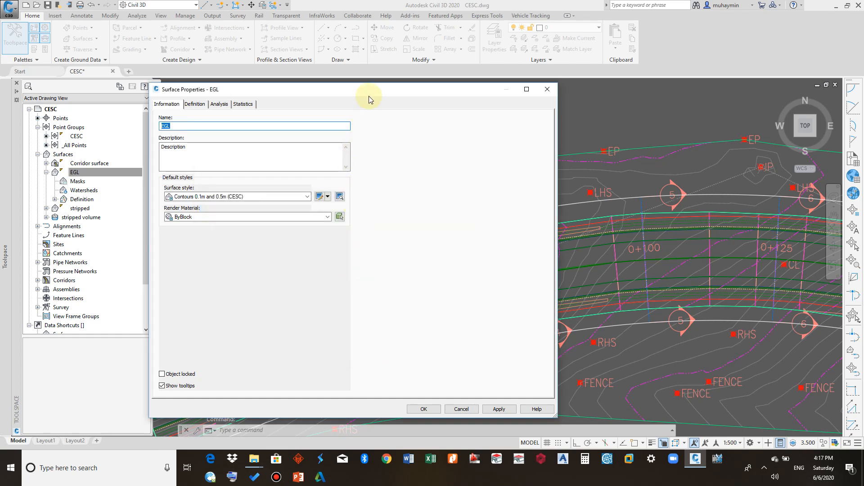
# - Set the EGL surface's render material to Sitework.Planting.Grass.Thick and accept the surface properties
pyautogui.moveTo(368, 92); pyautogui.dragTo(379, 74)
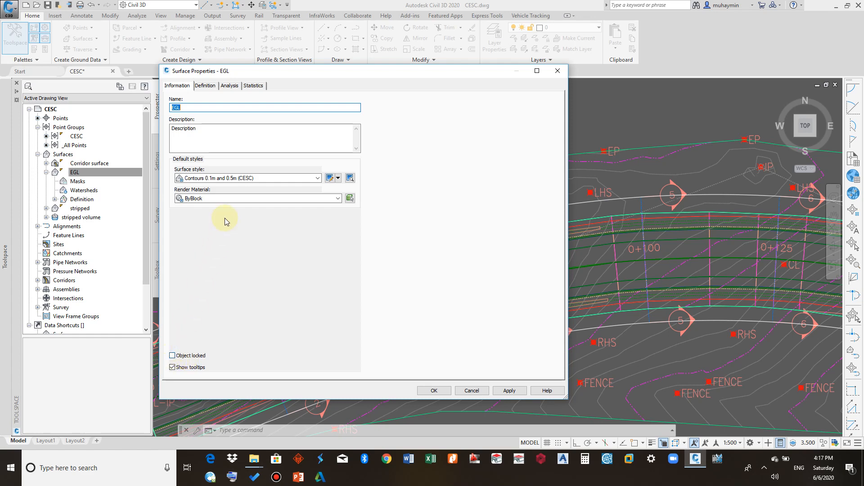
pyautogui.click(229, 201)
pyautogui.click(230, 201)
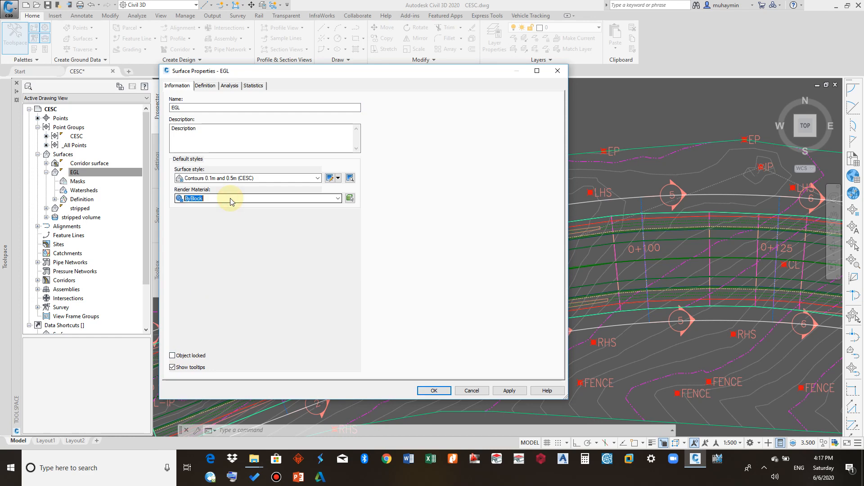
pyautogui.click(230, 201)
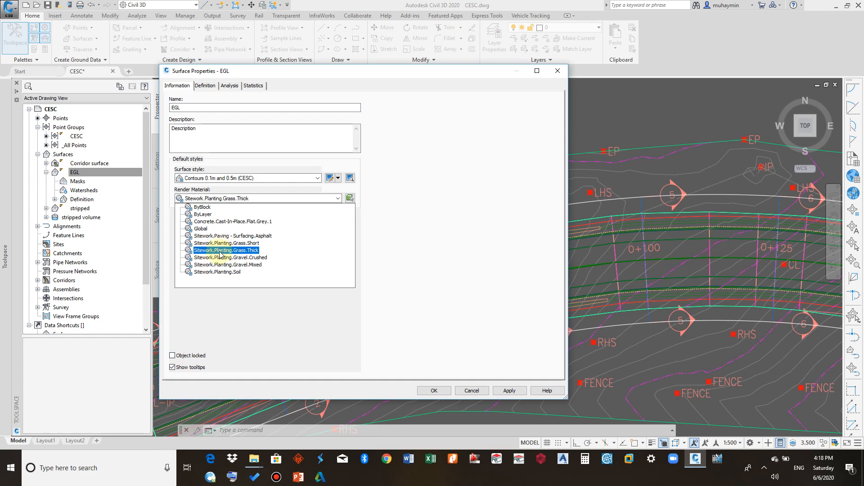
pyautogui.click(240, 251)
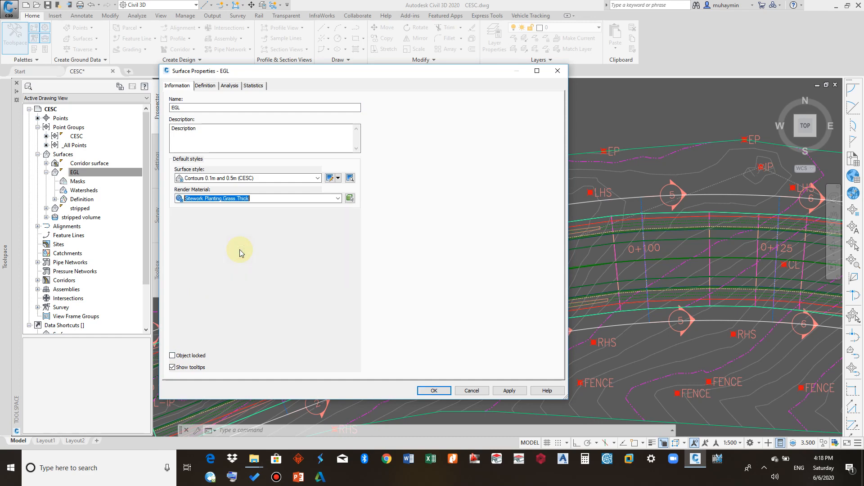
pyautogui.click(434, 390)
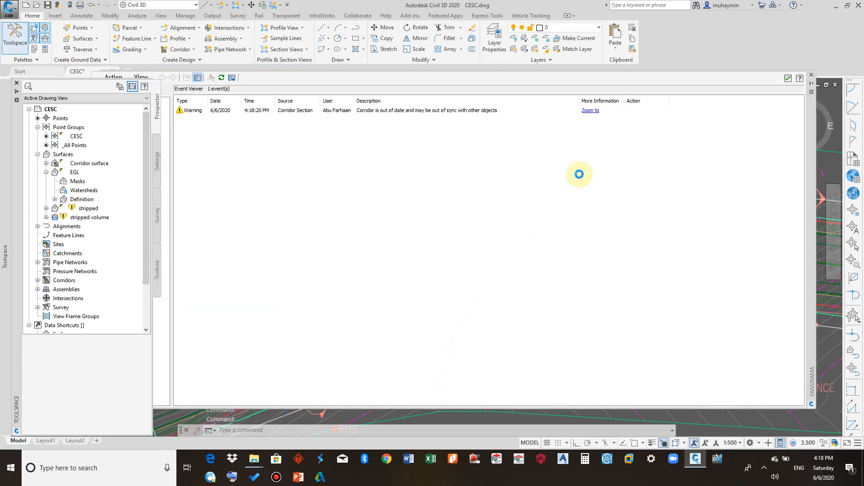
# - Dismiss the event viewer and open the EGL surface in the Object Viewer
pyautogui.click(787, 79)
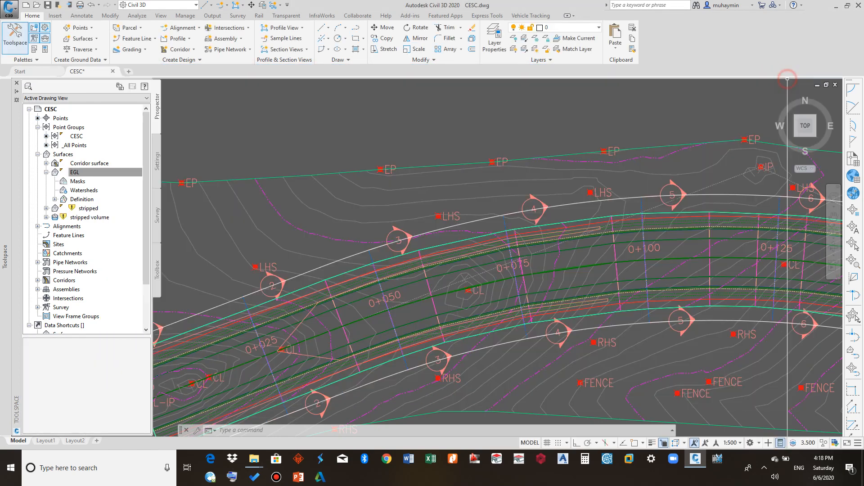
pyautogui.click(444, 184)
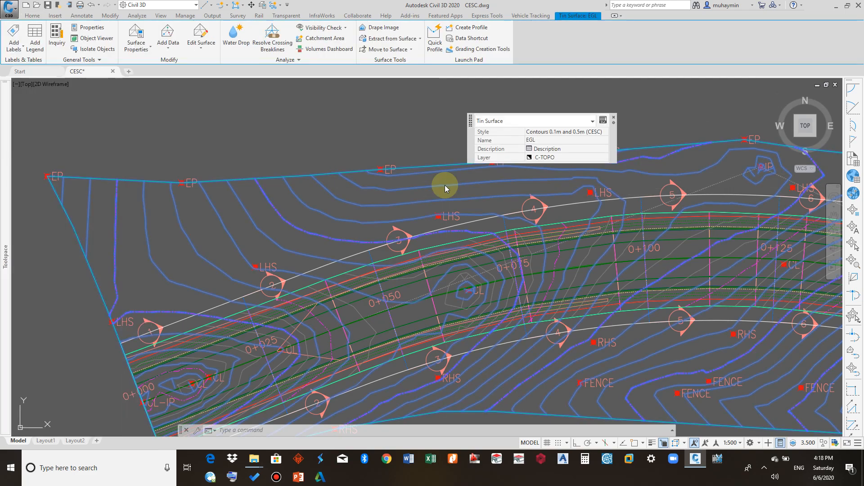
pyautogui.rightClick(444, 186)
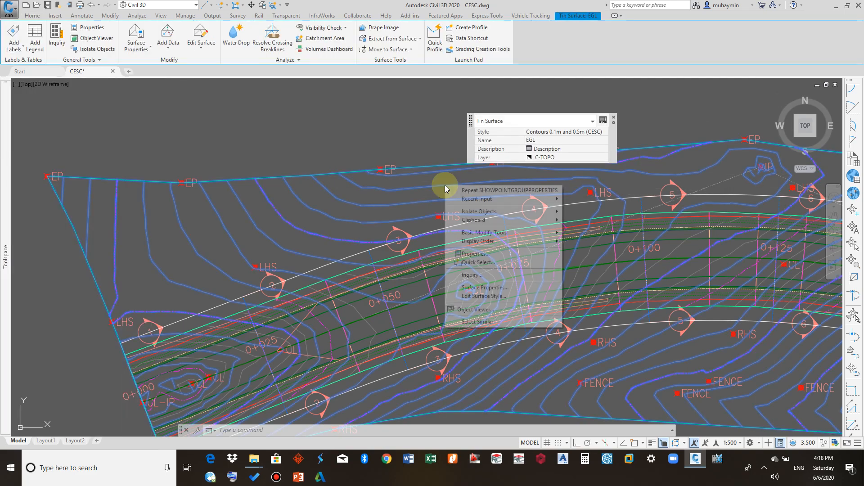
pyautogui.click(472, 311)
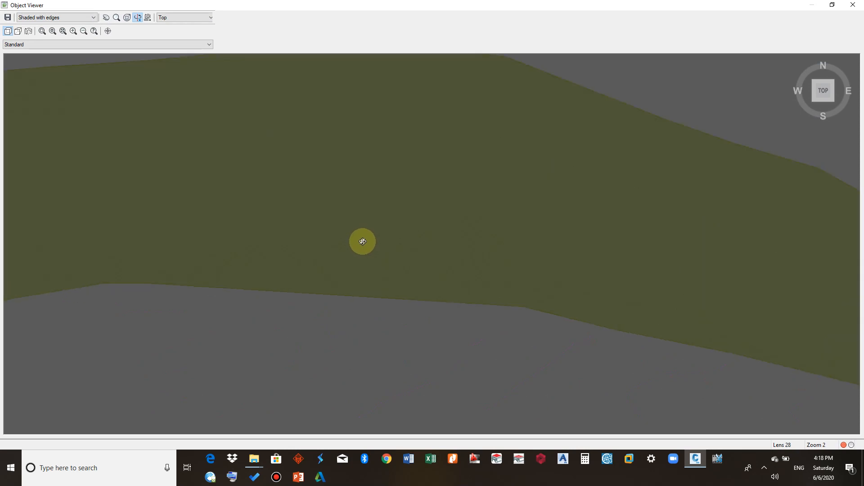
pyautogui.scroll(-2, 338, 243)
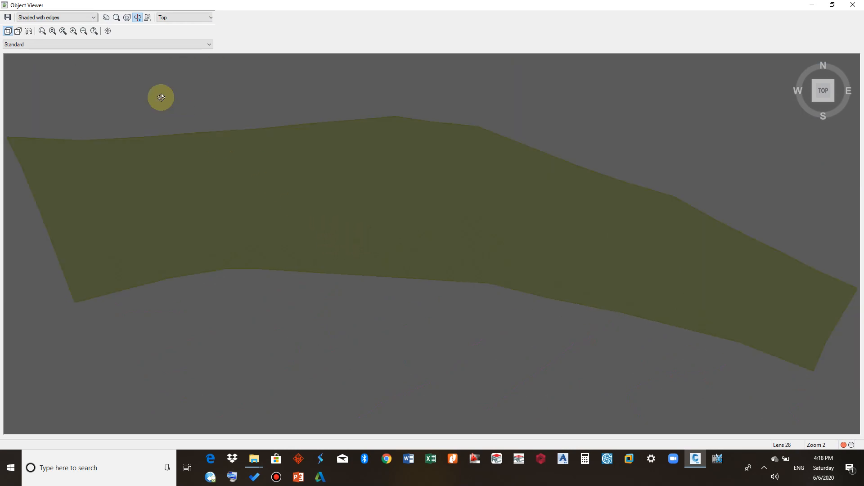
# - Switch the Object Viewer's visual style to Realistic to display the grass material
pyautogui.click(92, 17)
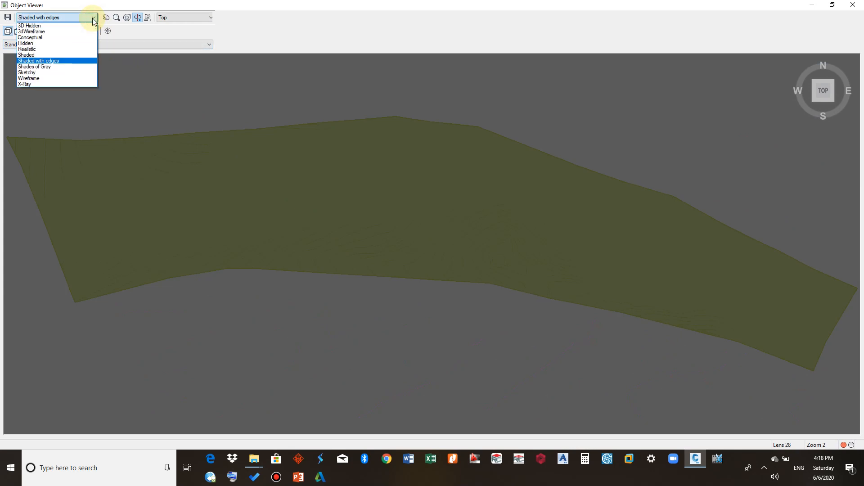
pyautogui.click(84, 49)
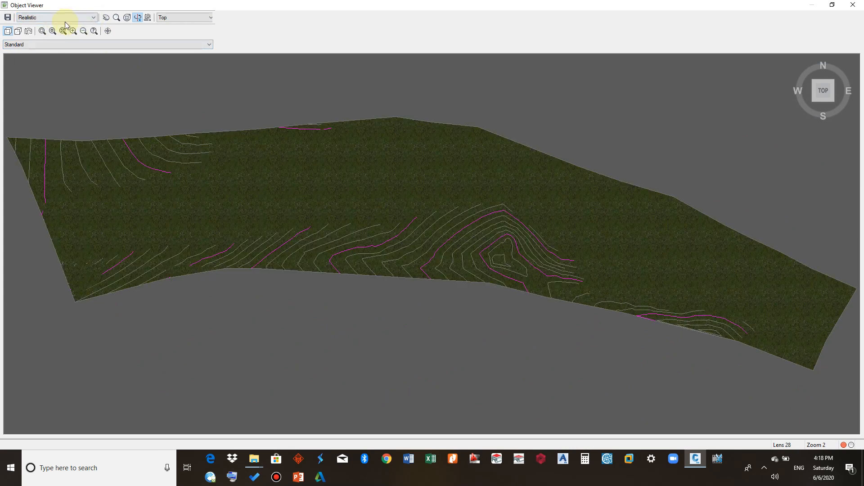
pyautogui.click(67, 18)
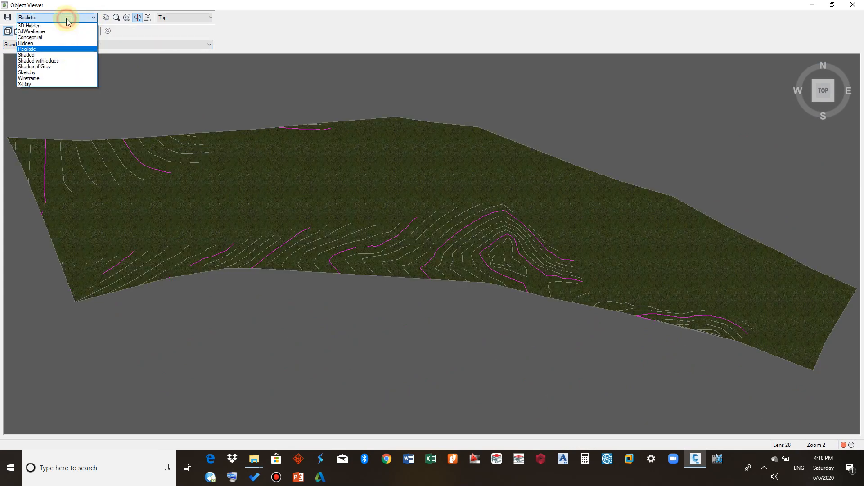
pyautogui.click(48, 50)
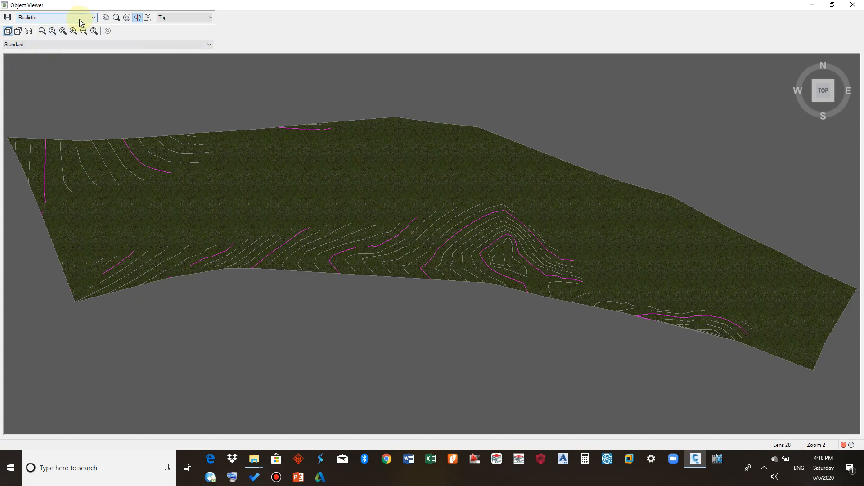
# - Zoom into the textured surface, then close the Object Viewer
pyautogui.scroll(3, 245, 189)
pyautogui.scroll(-2, 246, 189)
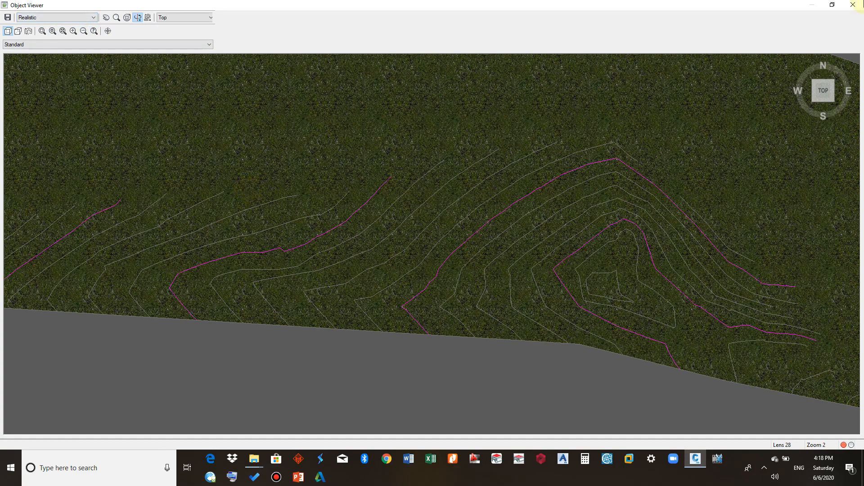
pyautogui.click(853, 4)
pyautogui.scroll(-3, 469, 150)
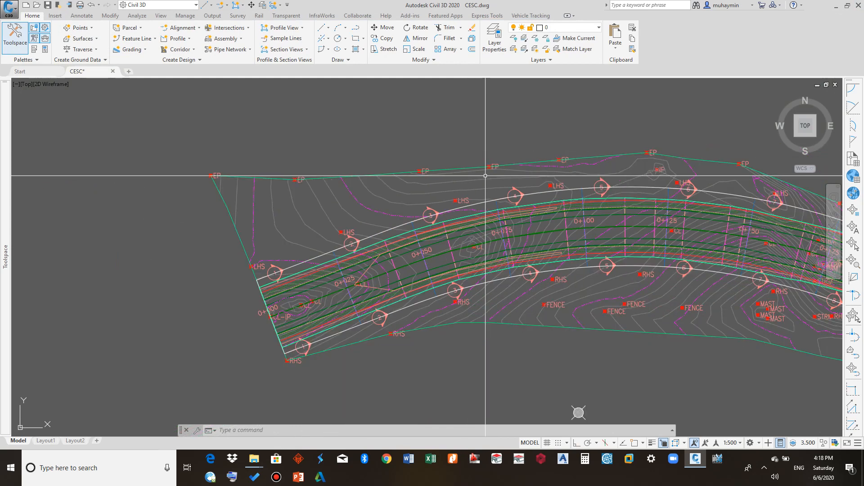
# - Open the EGL surface's properties and review its elevation analysis ranges and range details
pyautogui.moveTo(479, 177); pyautogui.dragTo(352, 177, button='middle')
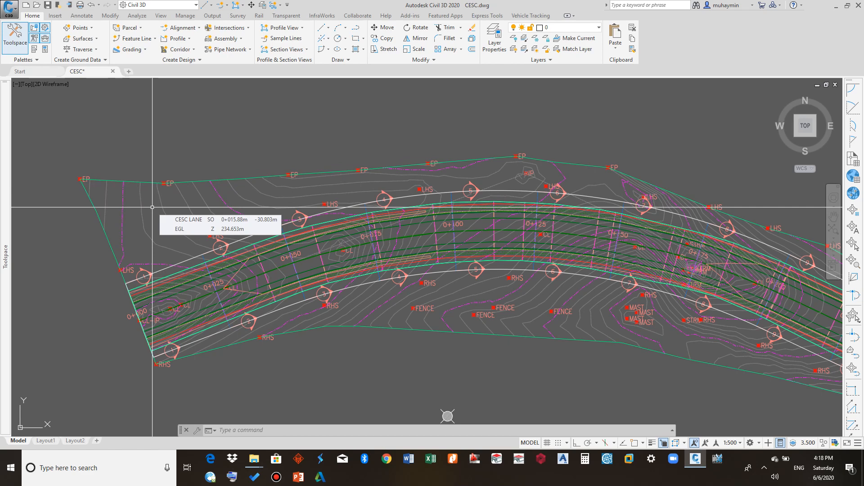
pyautogui.moveTo(2, 208)
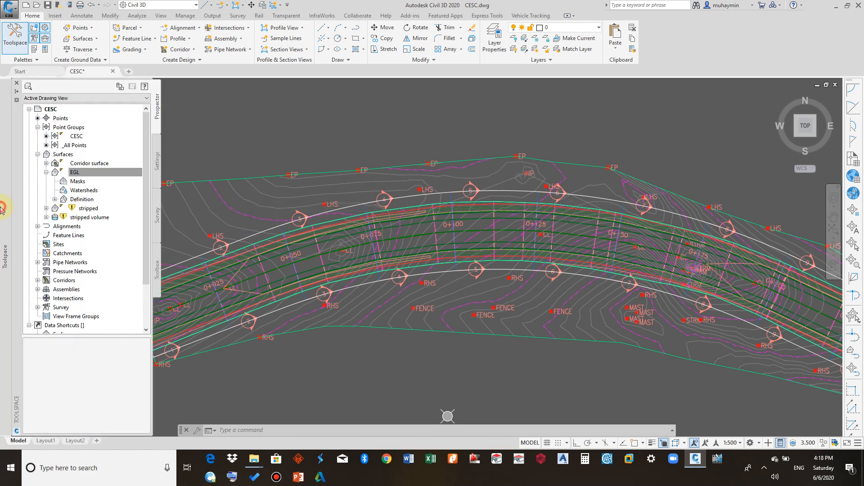
pyautogui.rightClick(83, 175)
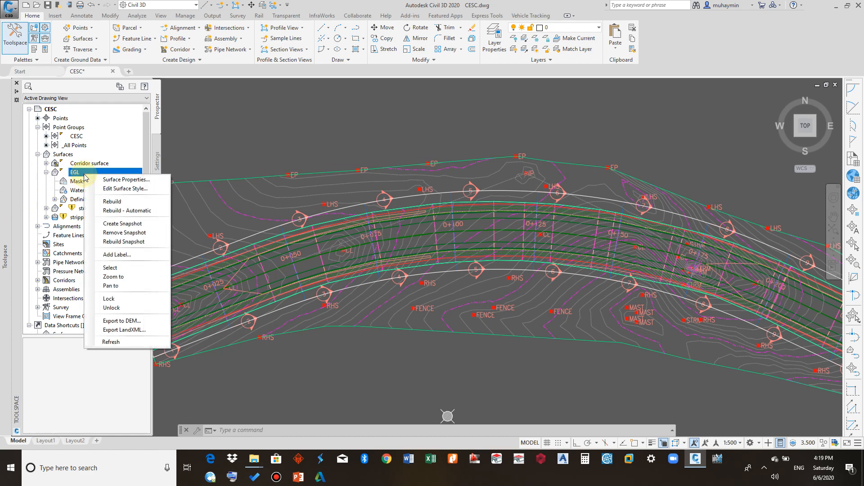
pyautogui.click(116, 180)
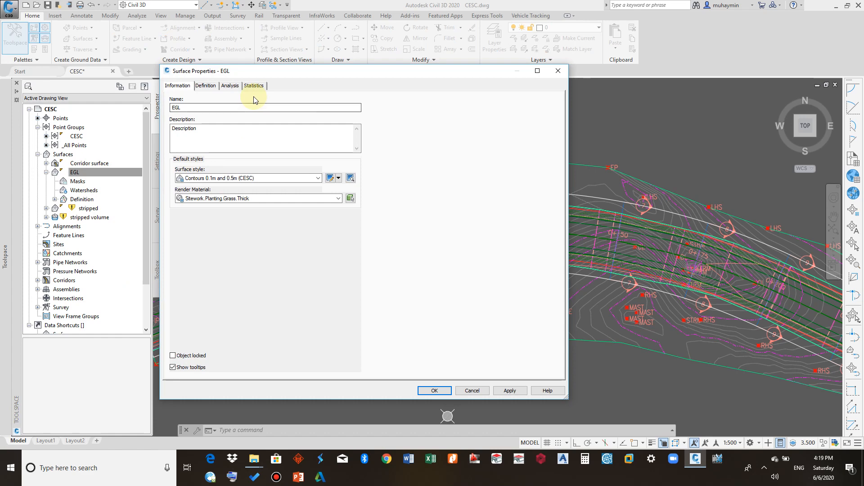
pyautogui.click(231, 87)
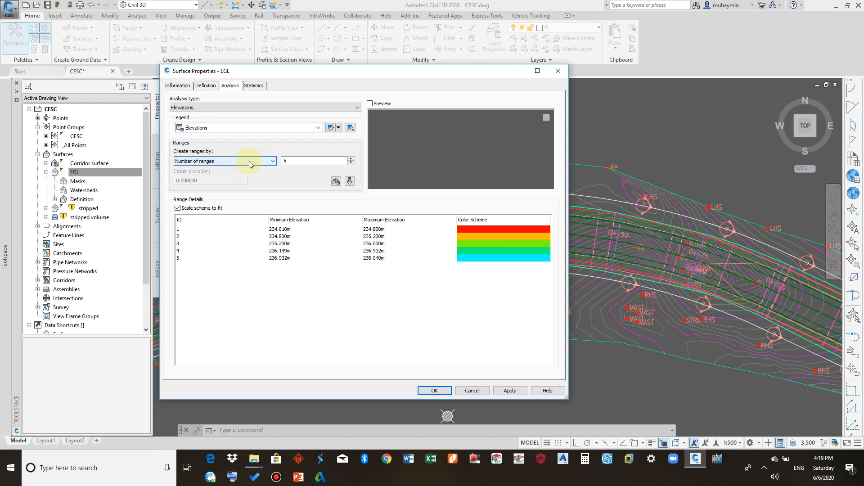
pyautogui.doubleClick(280, 161)
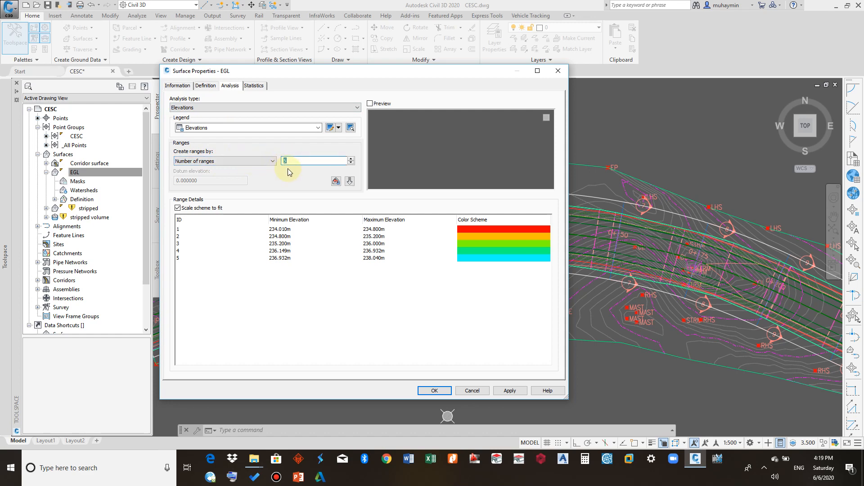
pyautogui.click(299, 162)
pyautogui.click(365, 230)
pyautogui.click(275, 236)
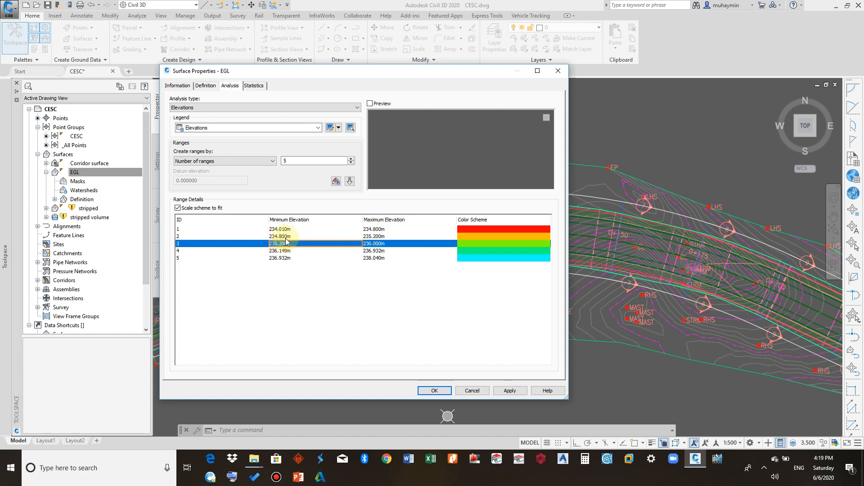
pyautogui.click(367, 236)
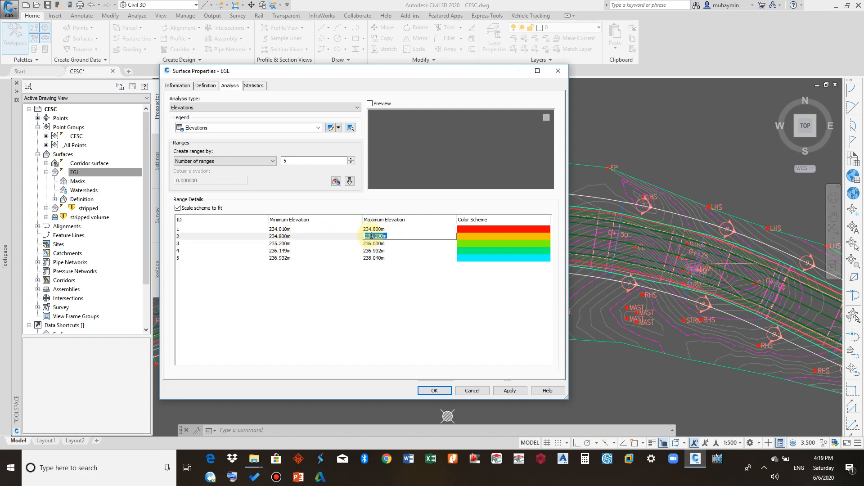
pyautogui.click(372, 244)
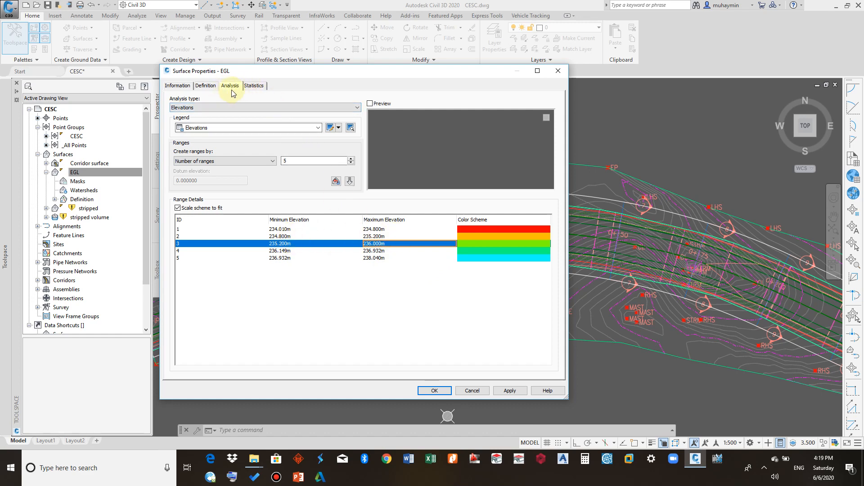
# - Expand the General, Extended and TIN statistics of the EGL surface
pyautogui.click(246, 88)
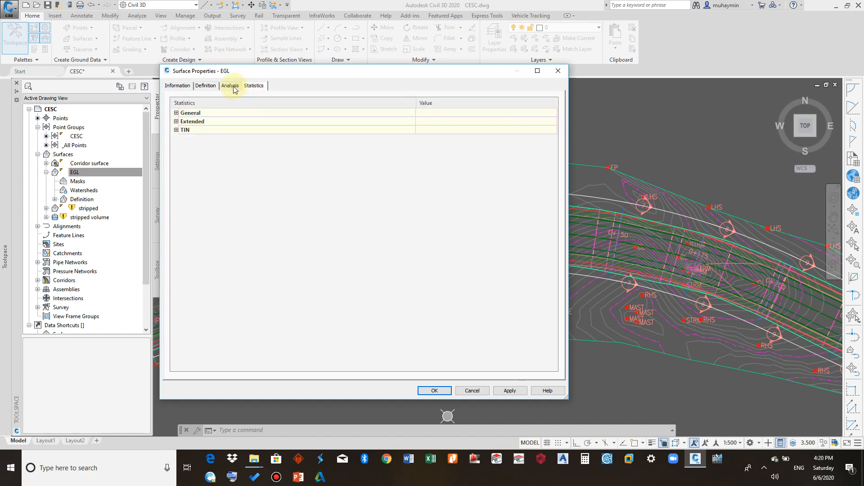
pyautogui.click(176, 113)
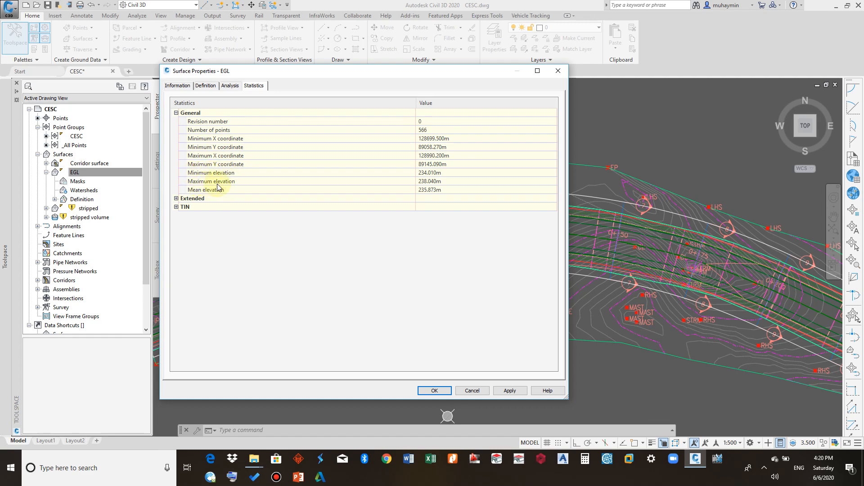
pyautogui.click(176, 199)
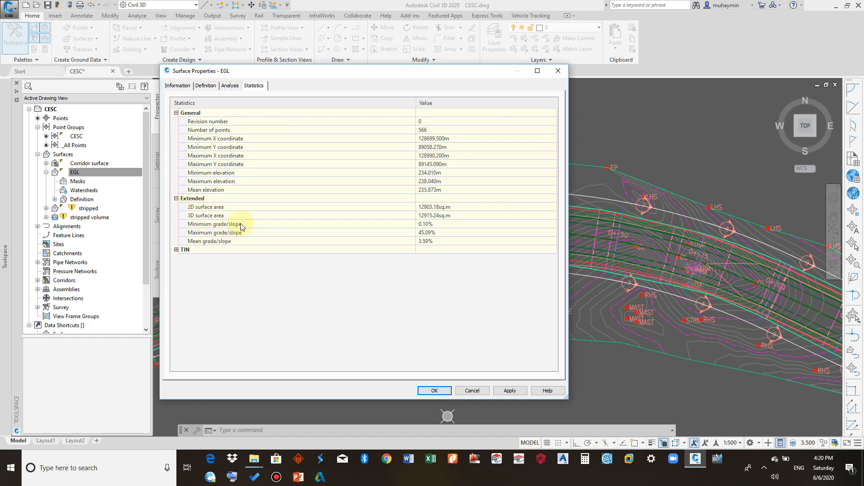
pyautogui.click(176, 249)
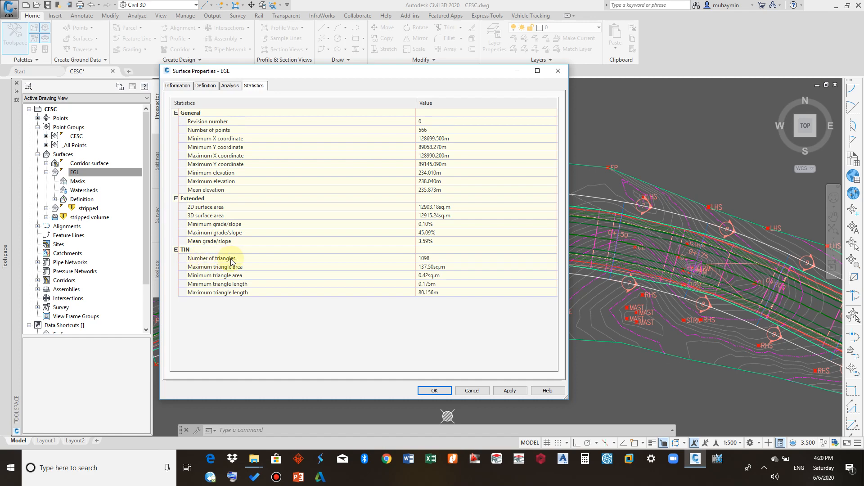
# - Edit the EGL surface style to turn on the Elevations component display, accept both dialogs and view the result
pyautogui.click(231, 86)
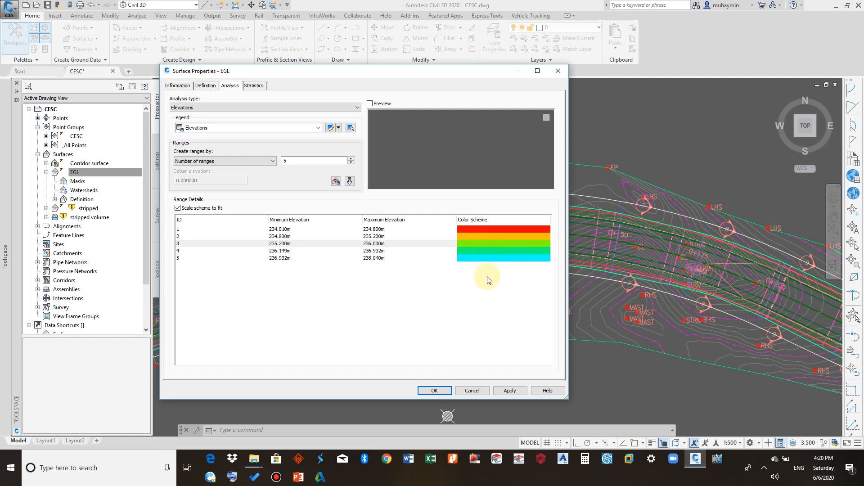
pyautogui.click(179, 85)
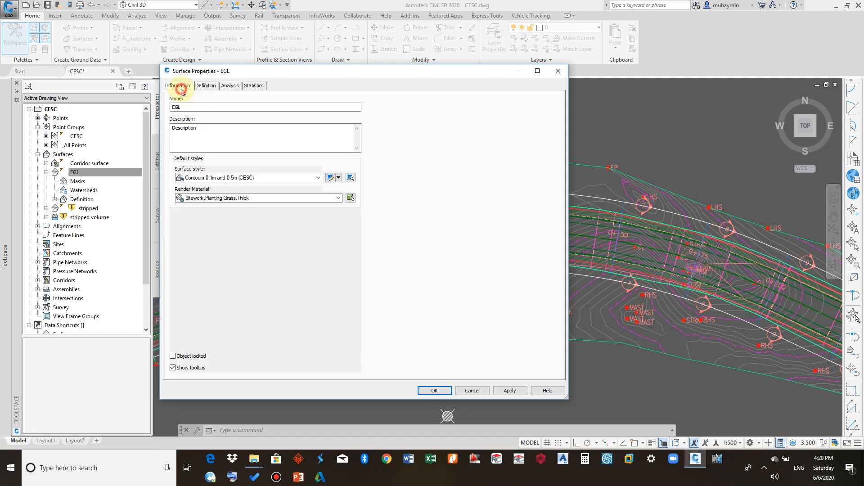
pyautogui.click(338, 177)
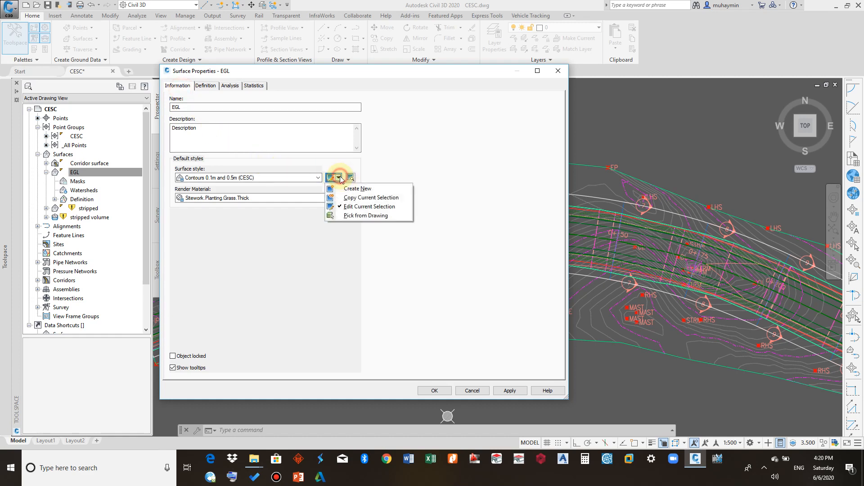
pyautogui.click(347, 207)
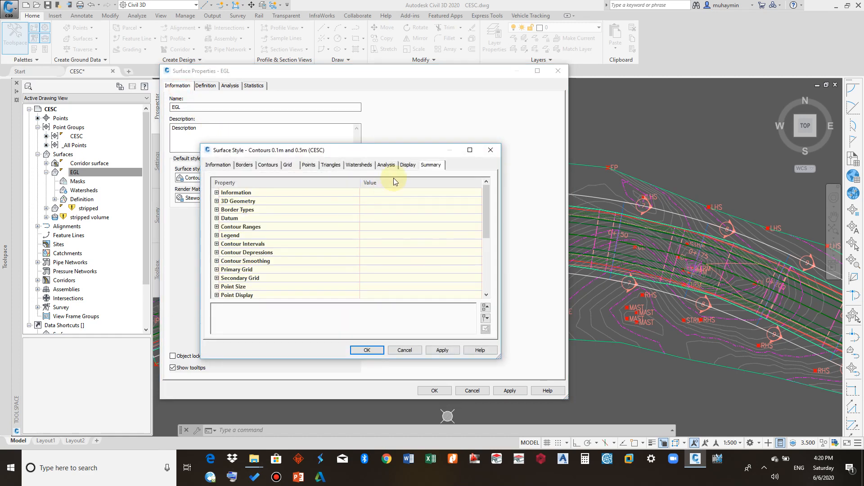
pyautogui.click(408, 167)
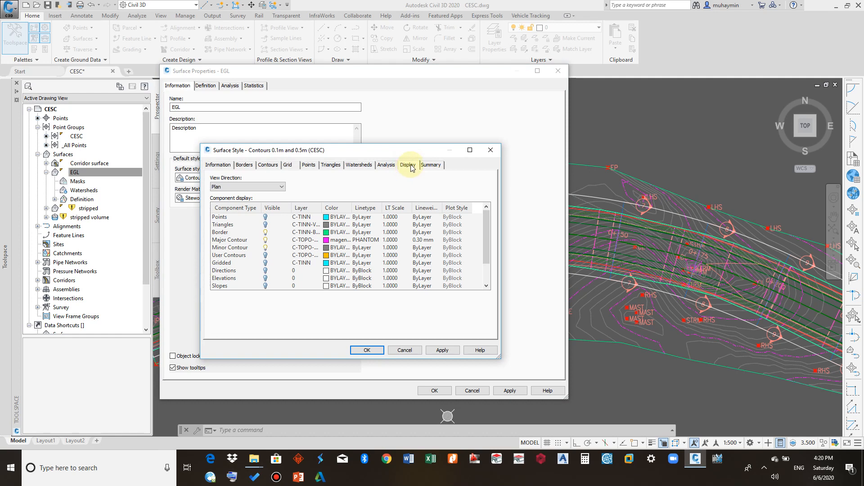
pyautogui.click(265, 280)
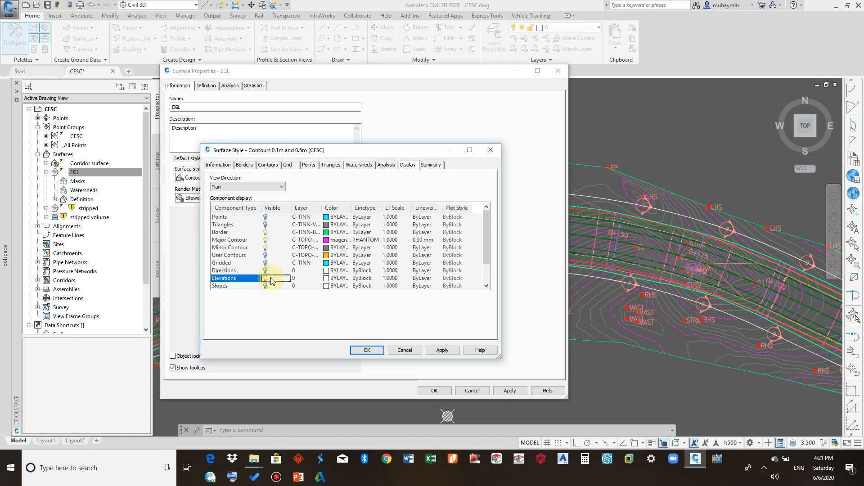
pyautogui.click(366, 351)
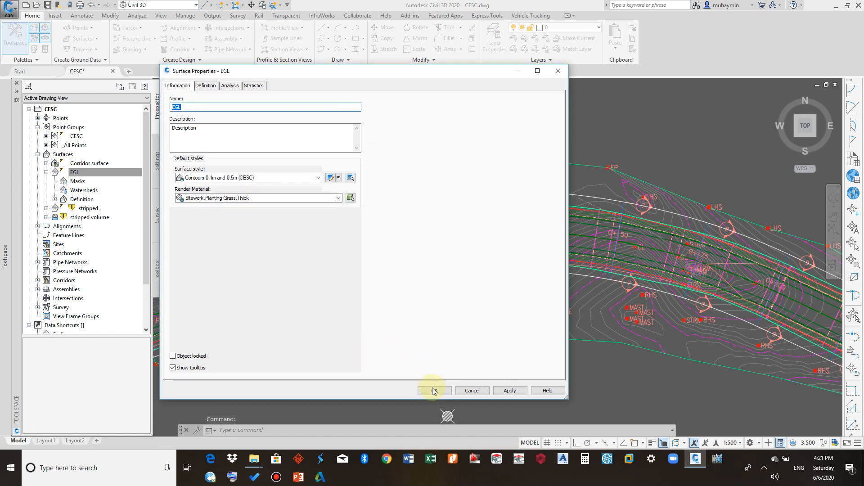
pyautogui.click(433, 390)
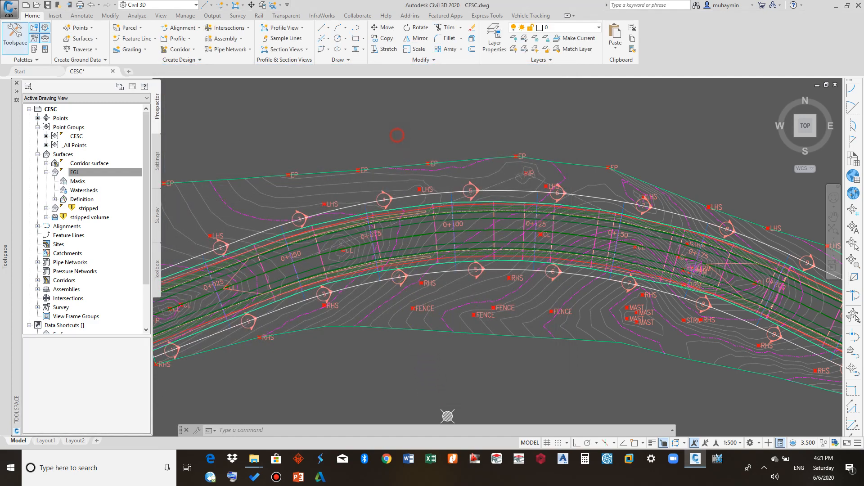
pyautogui.scroll(-5, 349, 215)
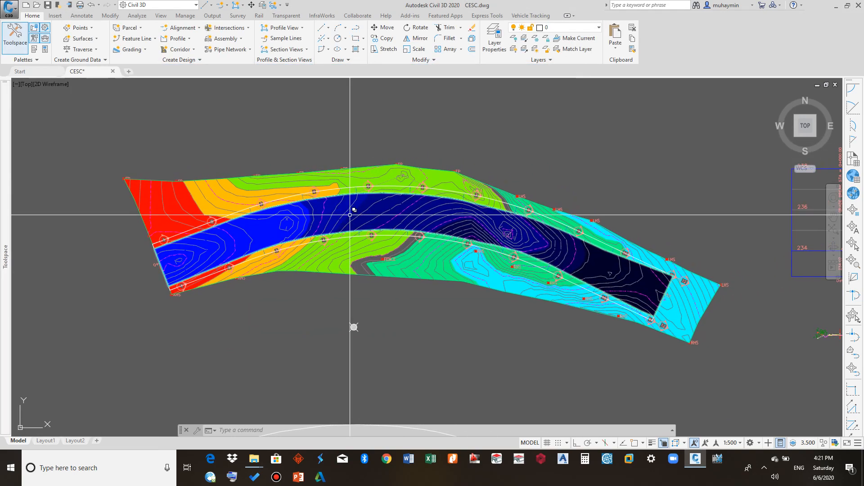
pyautogui.scroll(3, 343, 208)
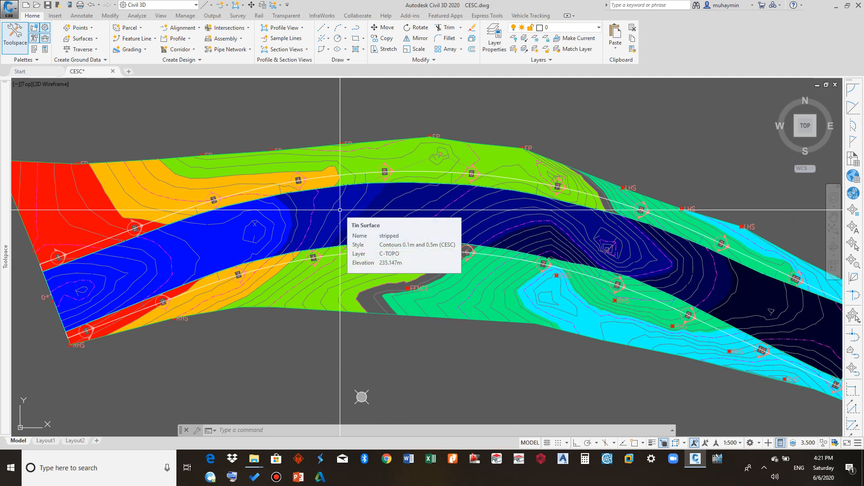
# - Edit the EGL surface style again to turn off the Elevations component display and accept both dialogs
pyautogui.moveTo(4, 216)
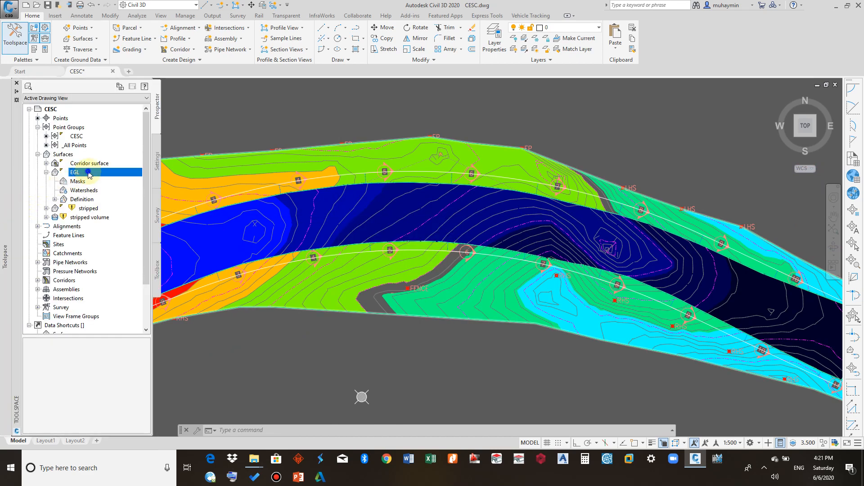
pyautogui.rightClick(89, 175)
pyautogui.click(101, 176)
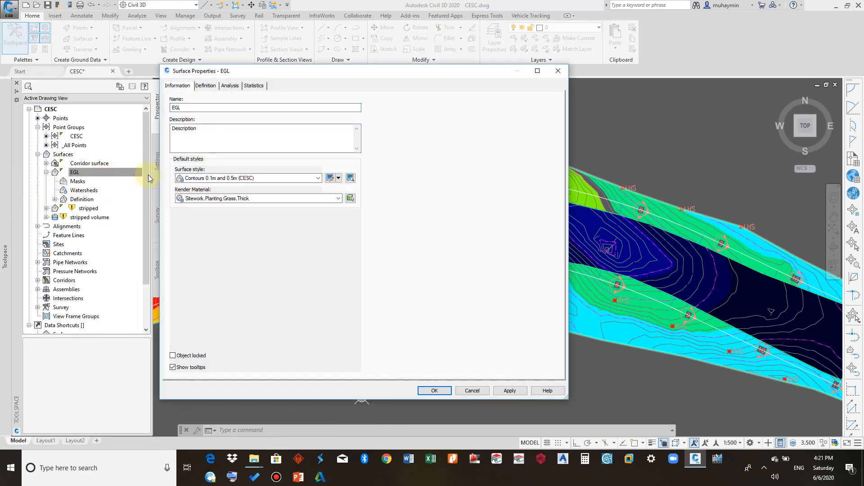
pyautogui.click(339, 178)
pyautogui.click(352, 208)
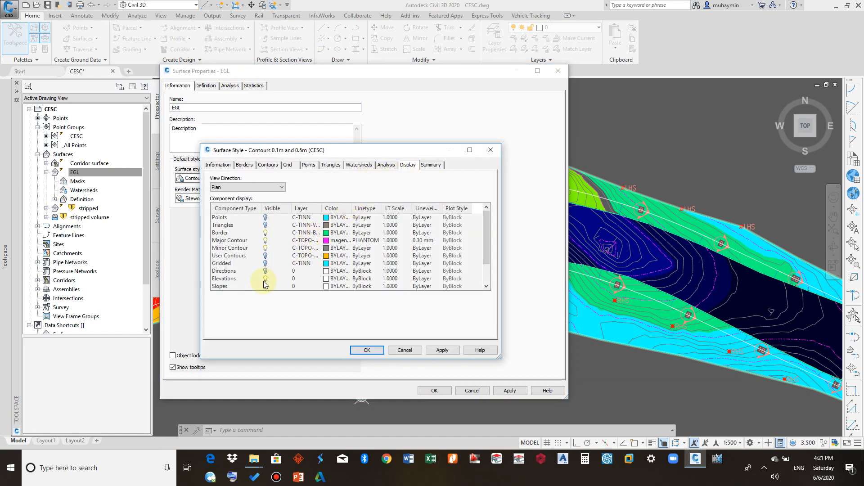
pyautogui.click(264, 280)
pyautogui.click(367, 351)
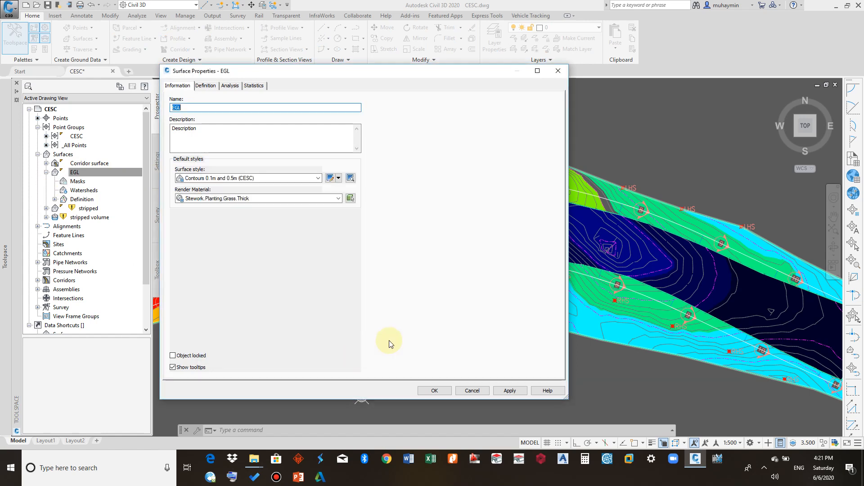
pyautogui.click(440, 390)
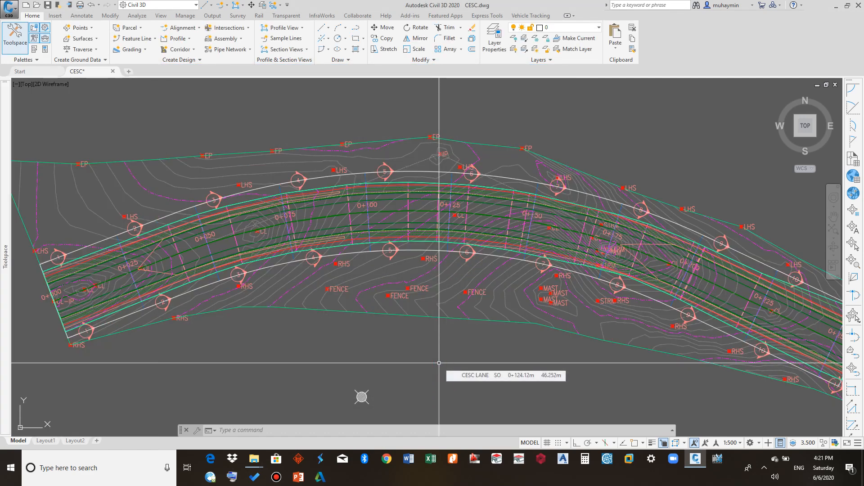
pyautogui.scroll(-3, 439, 362)
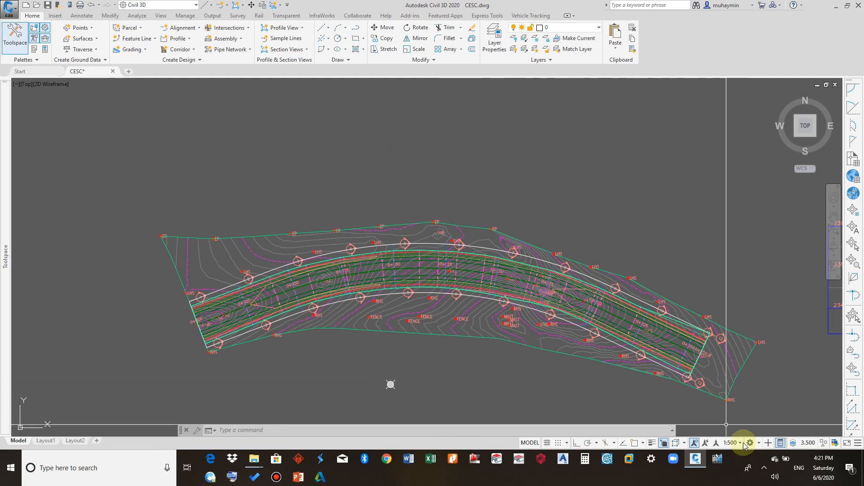